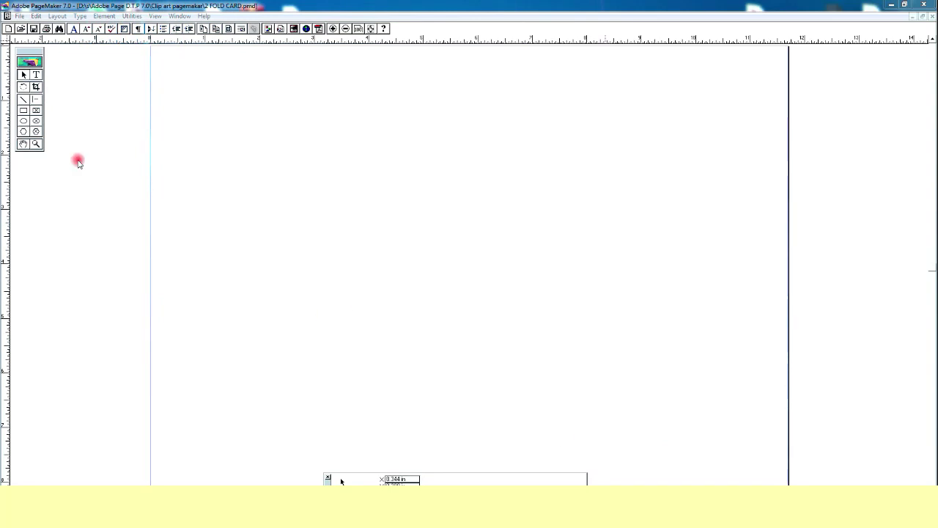
# Step: Draw a rectangular card panel and place a duplicate beside it on the right
pyautogui.click(23, 110)
pyautogui.moveTo(233, 104)
pyautogui.mouseDown()
pyautogui.moveTo(467, 415)
pyautogui.moveTo(473, 442)
pyautogui.mouseUp()
pyautogui.moveTo(337, 112); pyautogui.dragTo(292, 91)
pyautogui.hotkey('ctrl', 'c')
pyautogui.hotkey('ctrl', 'v')
pyautogui.moveTo(419, 170); pyautogui.dragTo(675, 173)
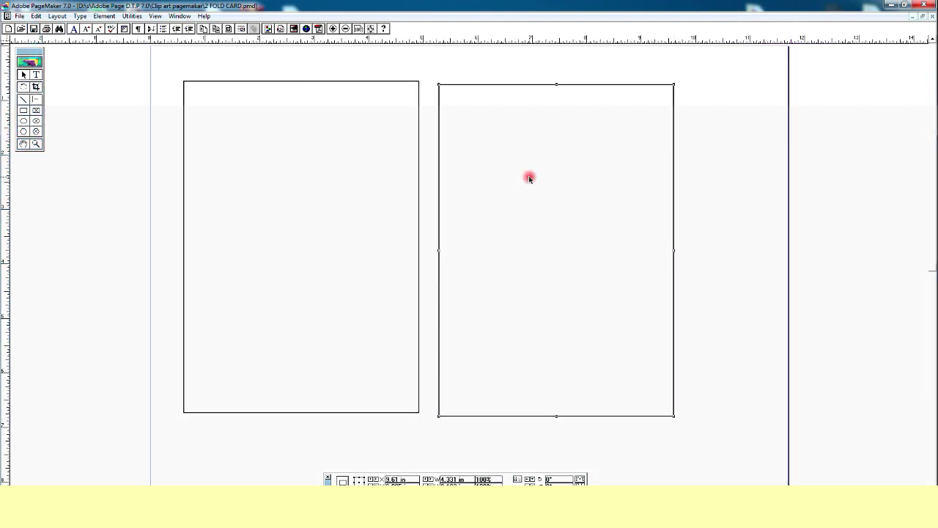
# Step: Place floral corner clip-art in the left panel's top-left corner and a mirrored copy top-right
pyautogui.hscroll(-3, 514, 205)
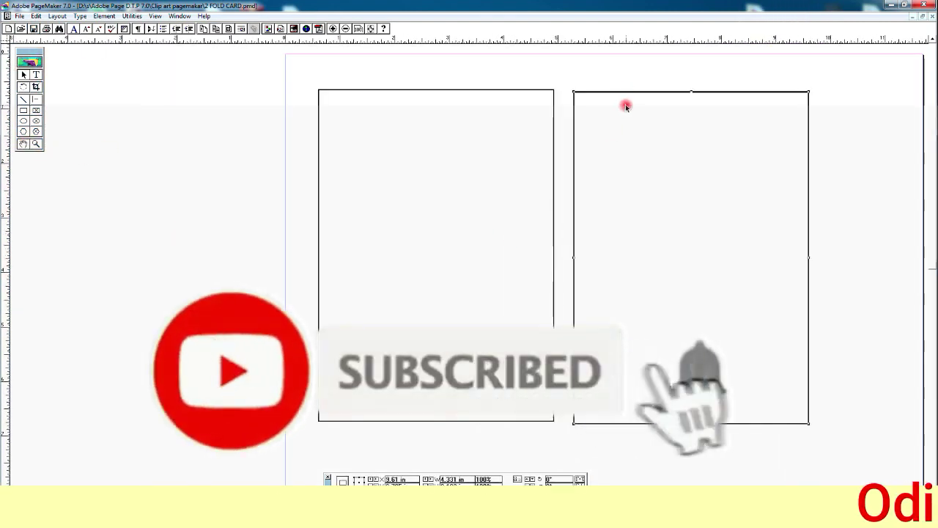
pyautogui.click(36, 144)
pyautogui.moveTo(318, 80); pyautogui.dragTo(571, 440)
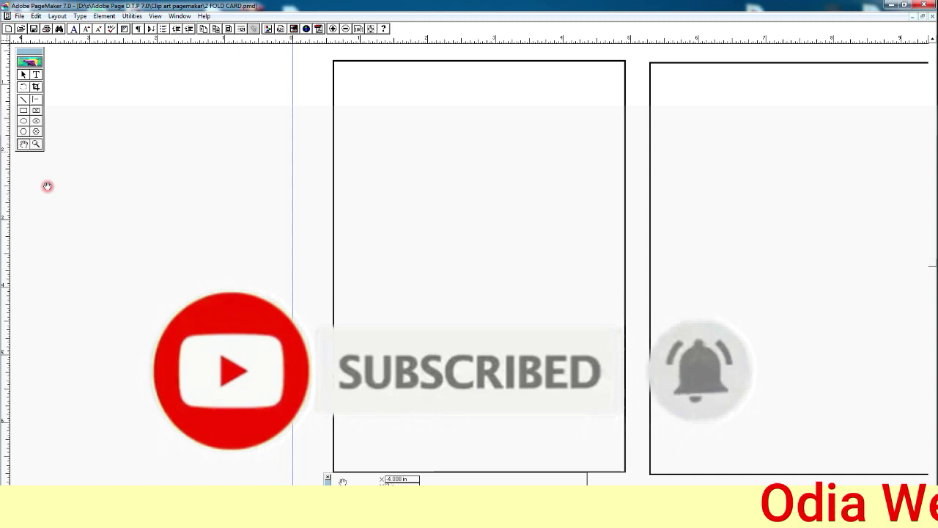
pyautogui.moveTo(428, 310); pyautogui.dragTo(361, 304)
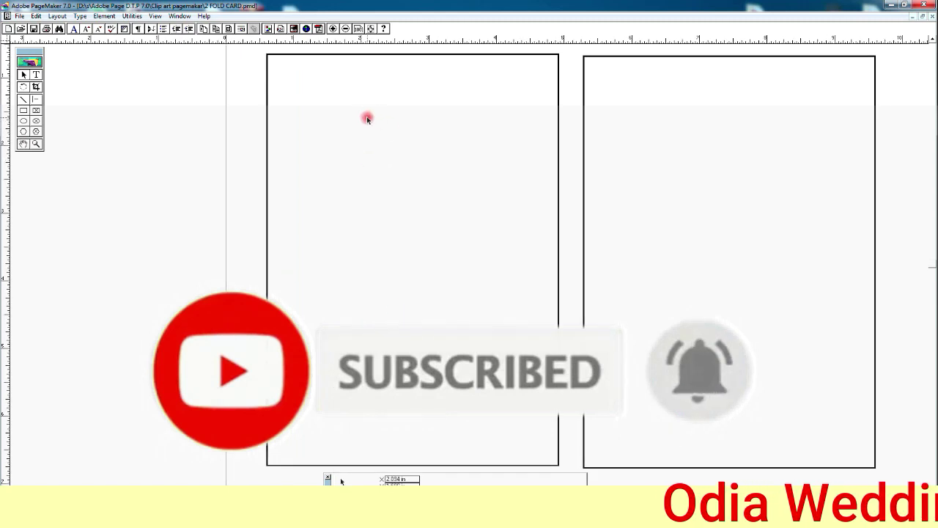
pyautogui.moveTo(342, 95); pyautogui.dragTo(301, 86)
pyautogui.hotkey('ctrl', 'v')
pyautogui.moveTo(336, 143); pyautogui.dragTo(352, 345)
pyautogui.click(519, 478)
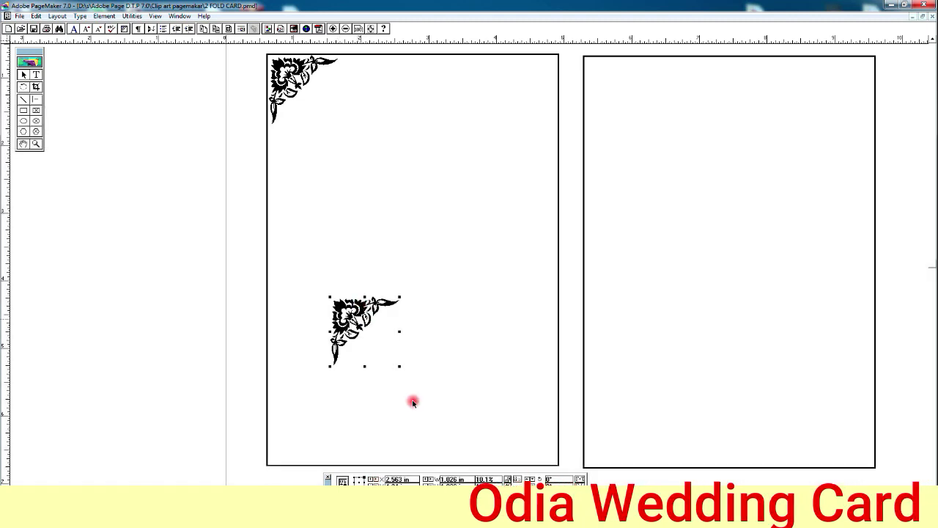
pyautogui.moveTo(543, 66); pyautogui.dragTo(542, 67)
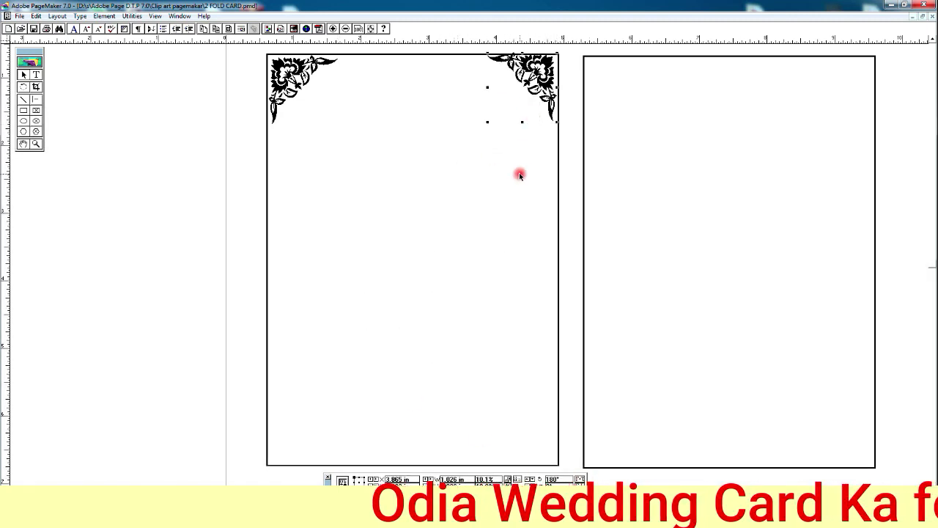
# Step: Add floral corner copies to the left panel's bottom-left and bottom-right corners
pyautogui.hotkey('ctrl', 'v')
pyautogui.moveTo(315, 374)
pyautogui.mouseDown()
pyautogui.moveTo(315, 311)
pyautogui.moveTo(297, 450)
pyautogui.mouseUp()
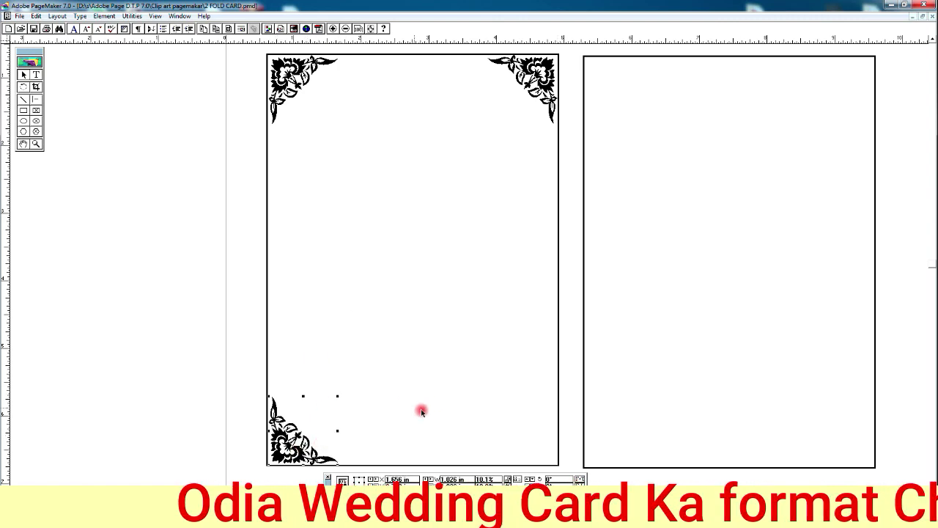
pyautogui.hotkey('ctrl', 'v')
pyautogui.moveTo(535, 465); pyautogui.dragTo(544, 444)
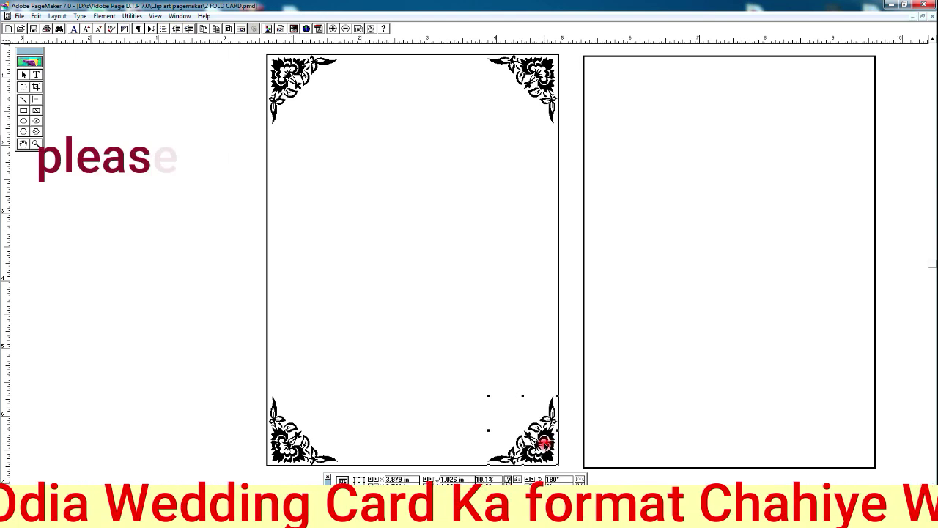
# Step: Run diamond border strips along the left panel's top and bottom edges, with a centre guide
pyautogui.click(387, 122)
pyautogui.hotkey('ctrl', 'v')
pyautogui.moveTo(478, 87); pyautogui.dragTo(413, 67)
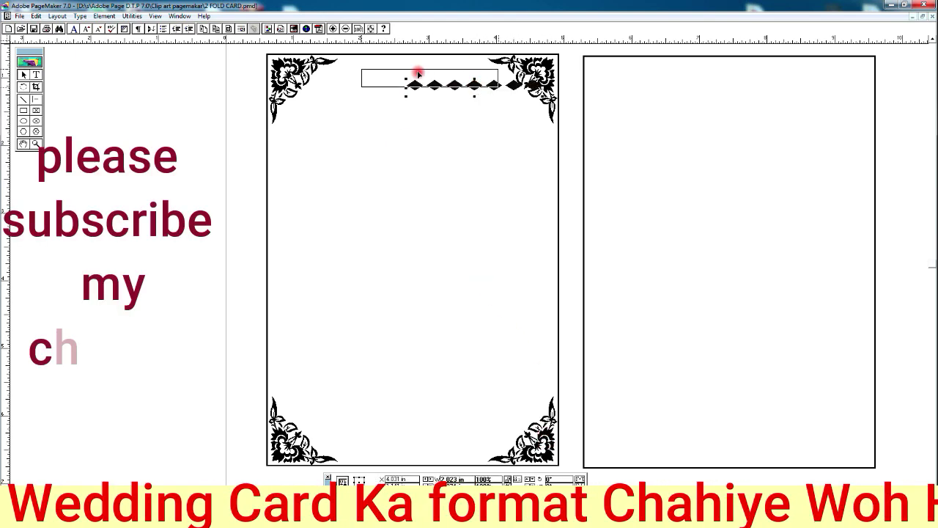
pyautogui.moveTo(3, 299); pyautogui.dragTo(414, 351)
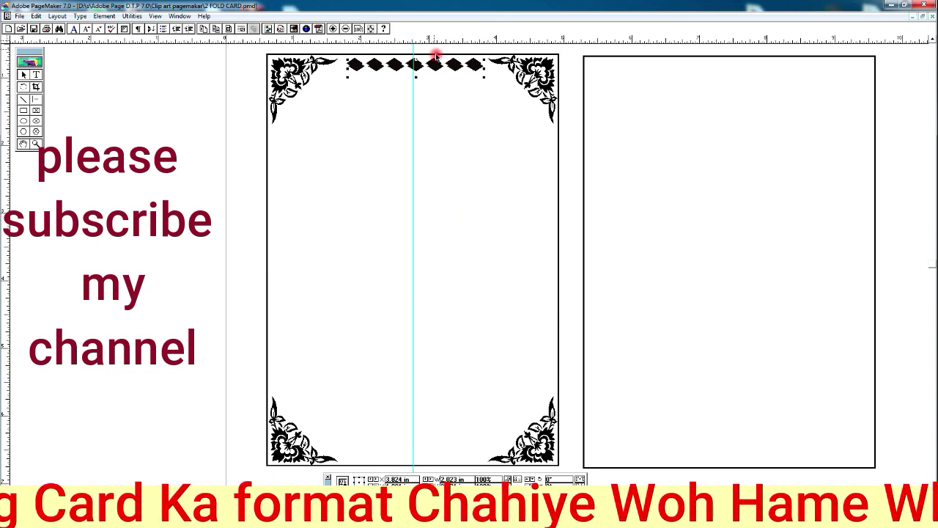
pyautogui.moveTo(431, 448); pyautogui.dragTo(431, 440)
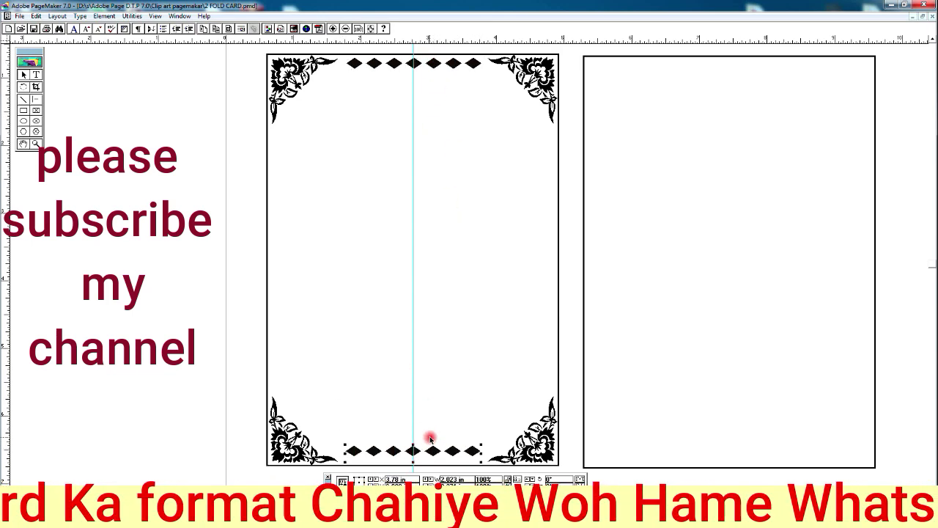
# Step: Replace the empty right rectangle with a copy of the decorated border
pyautogui.click(344, 27)
pyautogui.press('Delete')
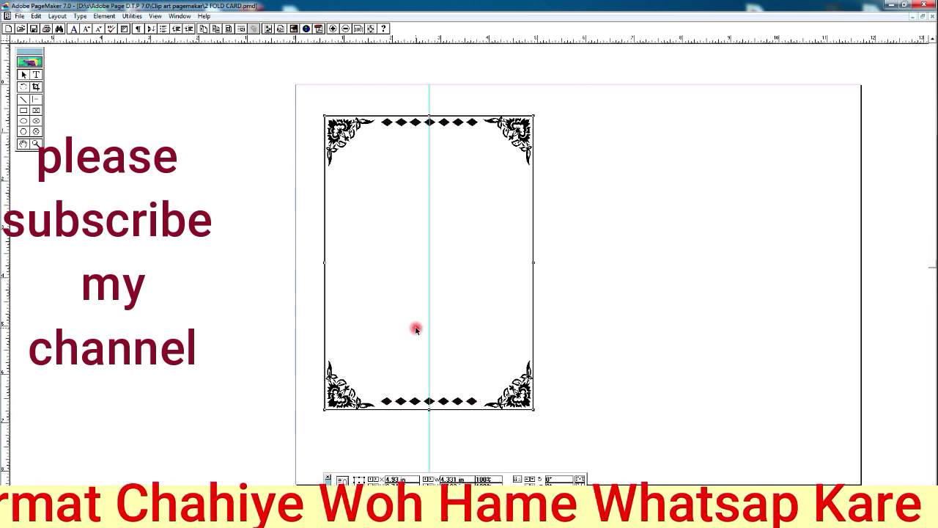
pyautogui.moveTo(523, 130); pyautogui.dragTo(749, 130)
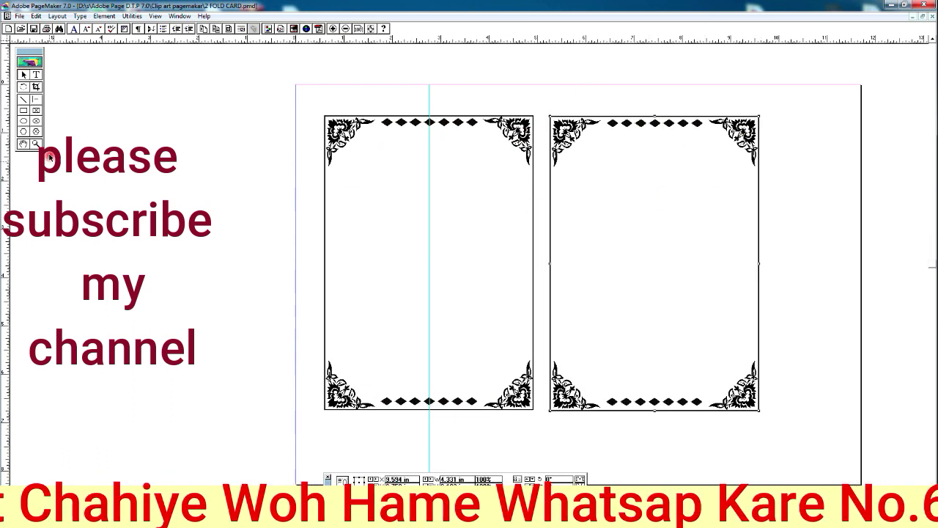
# Step: Place the Ganesha graphic at the top centre of the left panel
pyautogui.click(430, 263)
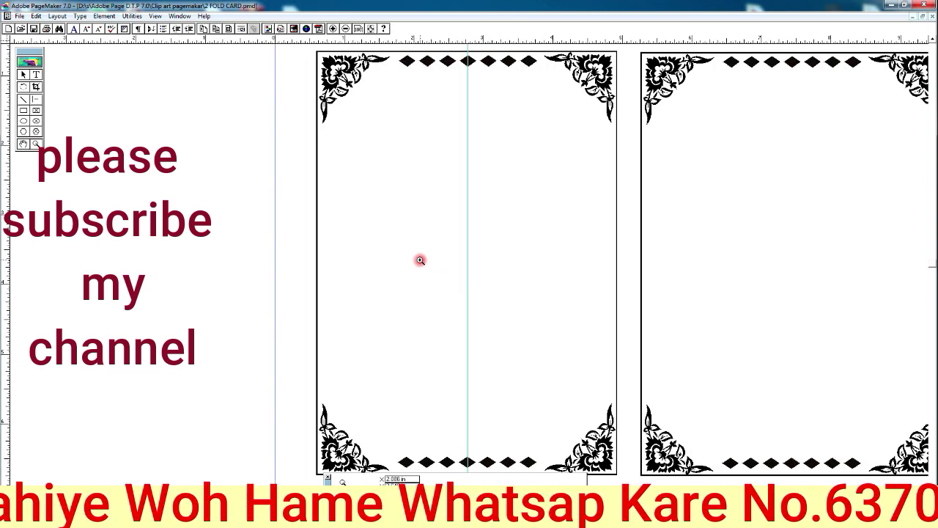
pyautogui.moveTo(278, 85); pyautogui.dragTo(213, 109)
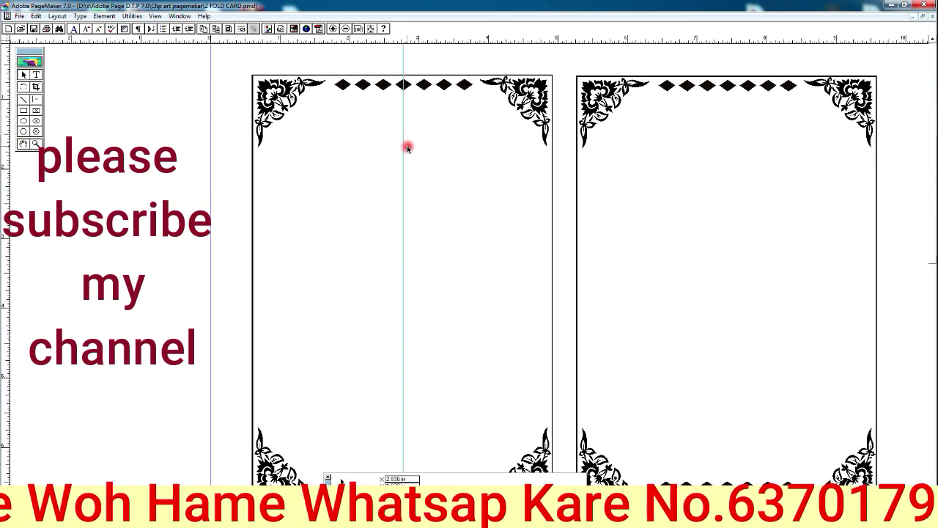
pyautogui.hotkey('ctrl', 'v')
pyautogui.moveTo(456, 157); pyautogui.dragTo(402, 146)
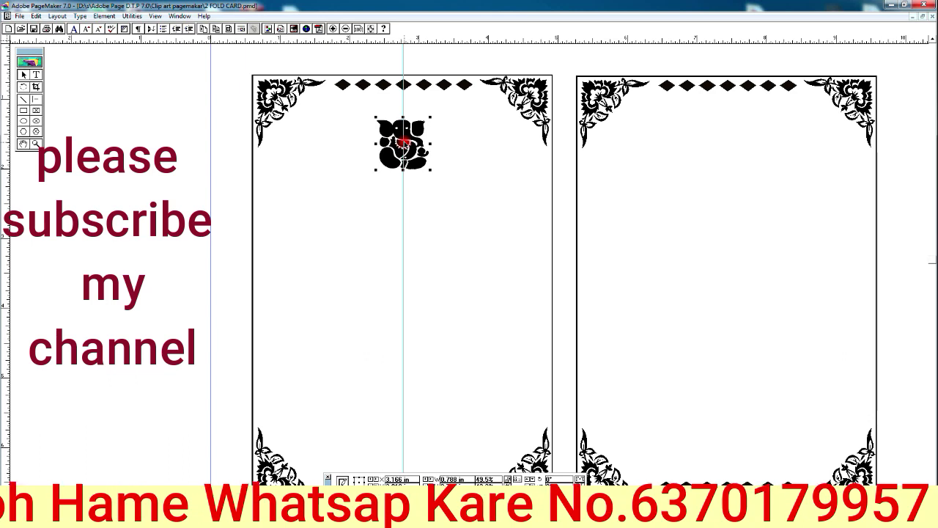
# Step: Draw a circle centred around the Ganesha graphic
pyautogui.click(455, 247)
pyautogui.hotkey('ctrl', 'v')
pyautogui.click(24, 121)
pyautogui.moveTo(365, 114); pyautogui.dragTo(432, 182)
pyautogui.press('Right')
pyautogui.press('Right')
pyautogui.press('Right')
pyautogui.press('Up')
pyautogui.press('Up')
pyautogui.press('Up')
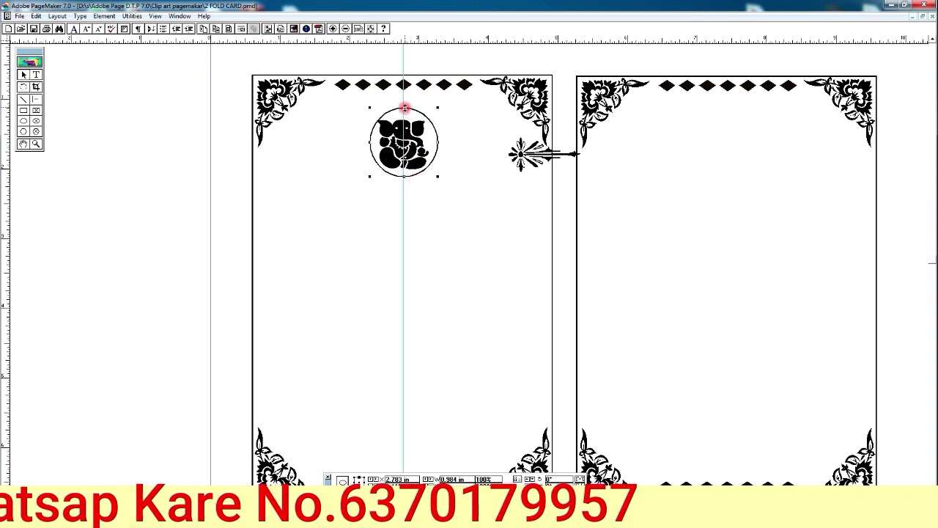
# Step: Flank the Ganesha circle with a sunburst ornament on the right and a mirrored copy on the left
pyautogui.moveTo(572, 154); pyautogui.dragTo(503, 141)
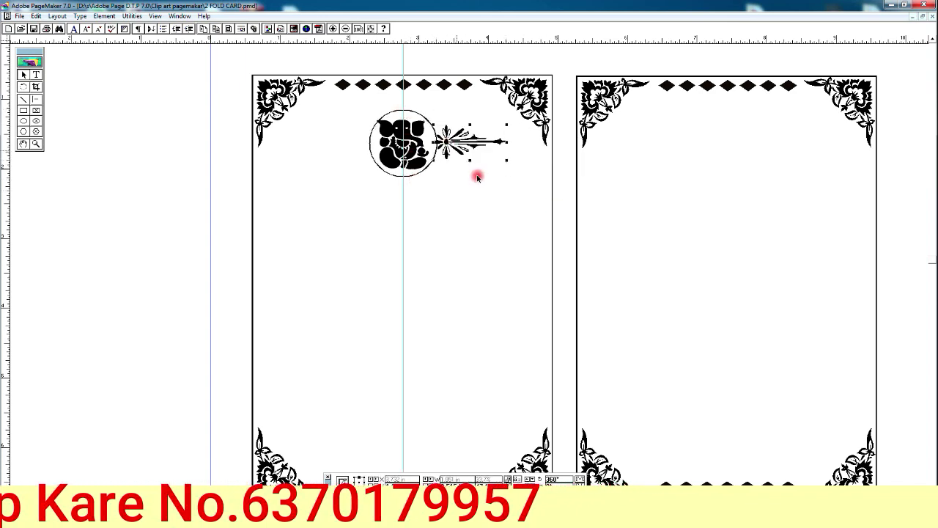
pyautogui.hotkey('ctrl', 'c')
pyautogui.hotkey('ctrl', 'v')
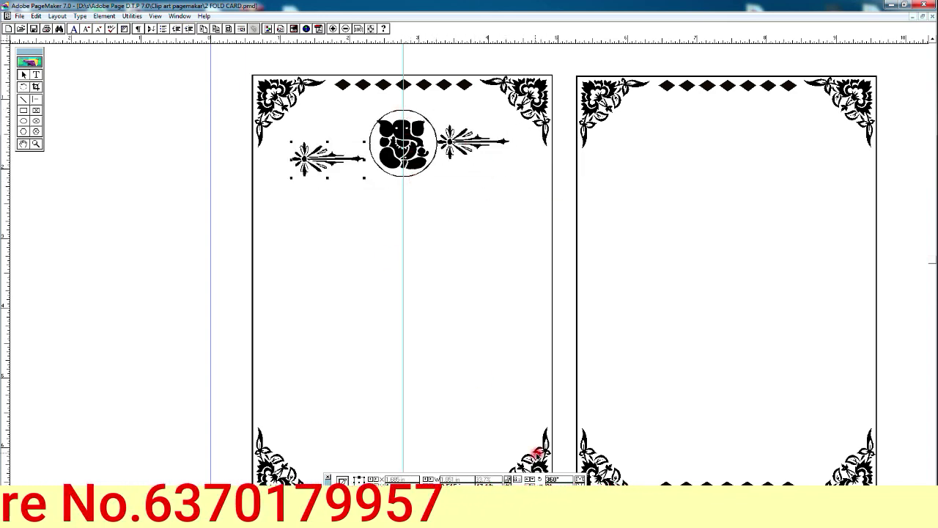
pyautogui.click(579, 480)
pyautogui.click(579, 480)
pyautogui.press('Up')
pyautogui.press('Up')
pyautogui.press('Up')
pyautogui.moveTo(353, 163); pyautogui.dragTo(417, 145)
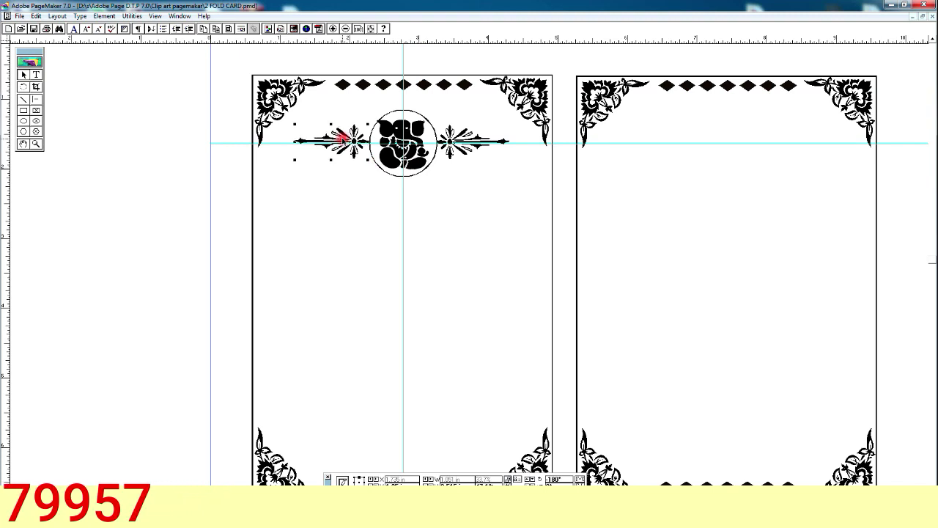
# Step: Draw a square box below the Ganesha emblem
pyautogui.click(24, 110)
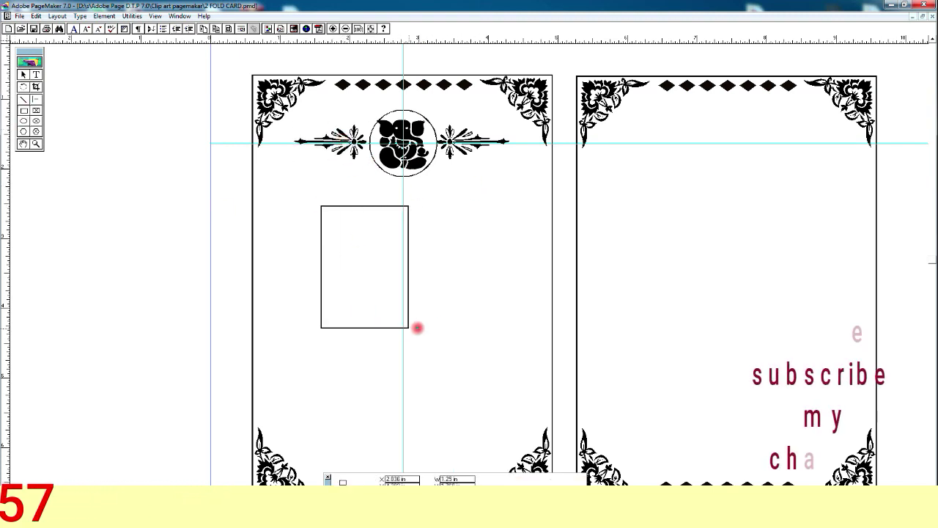
pyautogui.moveTo(314, 213); pyautogui.dragTo(488, 381)
pyautogui.moveTo(387, 217); pyautogui.dragTo(389, 216)
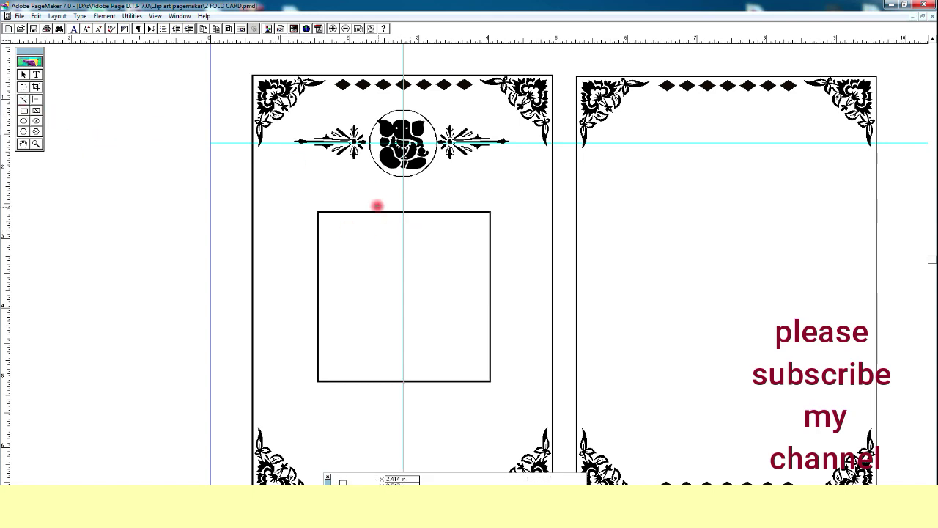
# Step: Give the small rectangle above the frame a solid black fill
pyautogui.click(105, 16)
pyautogui.moveTo(116, 39)
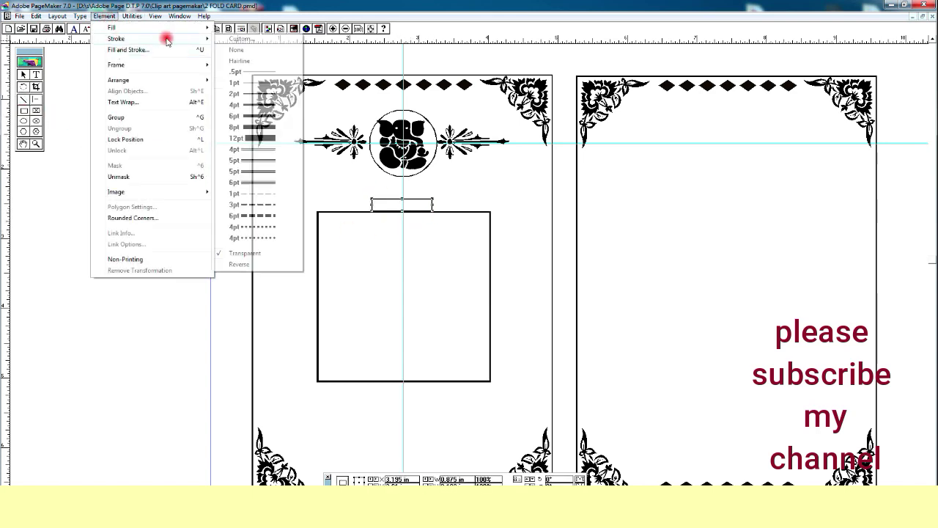
pyautogui.click(250, 44)
pyautogui.click(35, 143)
pyautogui.click(420, 236)
# Step: Move the white Oriya heading onto the black rectangle
pyautogui.click(358, 174)
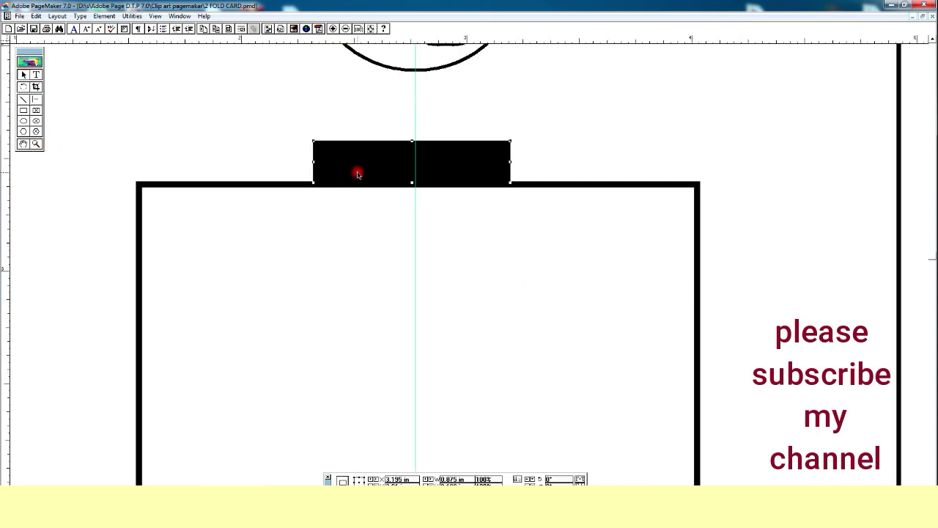
pyautogui.moveTo(534, 160); pyautogui.dragTo(439, 168)
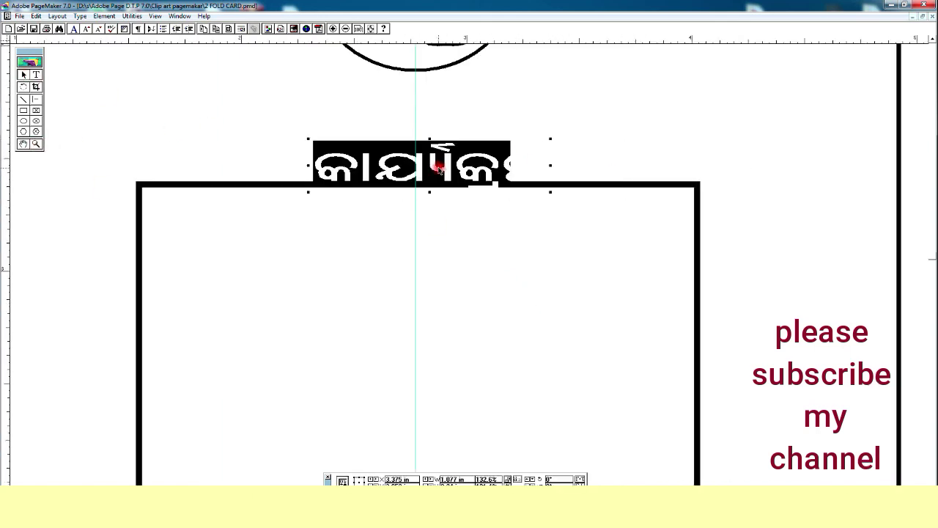
pyautogui.press('Left')
pyautogui.press('Left')
pyautogui.press('Left')
pyautogui.press('Down')
pyautogui.press('Down')
pyautogui.press('Down')
pyautogui.press('Left')
# Step: Resize the black banner and the heading so the text fills the box
pyautogui.moveTo(412, 140); pyautogui.dragTo(413, 133)
pyautogui.moveTo(510, 157); pyautogui.dragTo(541, 162)
pyautogui.press('Left')
pyautogui.press('Left')
pyautogui.press('Left')
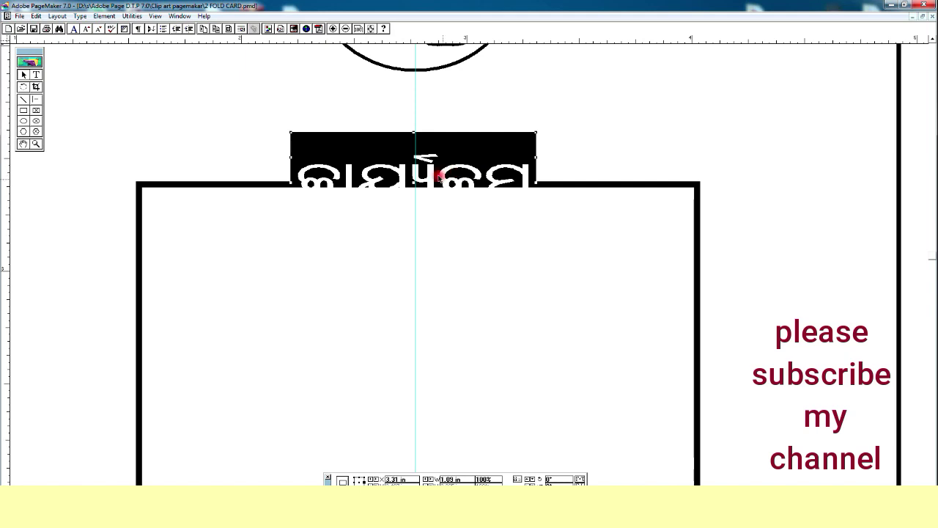
pyautogui.moveTo(439, 176); pyautogui.dragTo(438, 189)
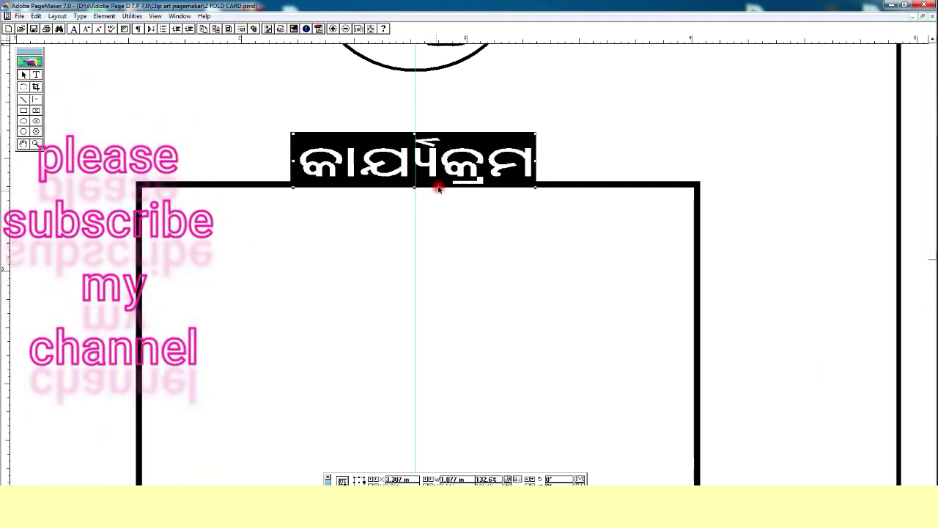
pyautogui.click(345, 28)
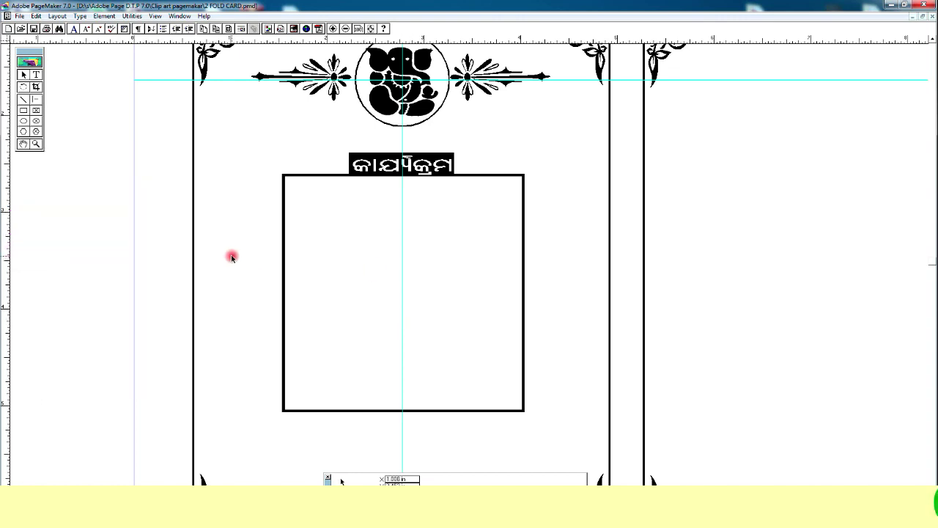
# Step: Place a drummer clip-art left of the box, bring it to front, and mirror a copy on the right
pyautogui.hotkey('ctrl', 'v')
pyautogui.moveTo(359, 230)
pyautogui.mouseDown()
pyautogui.moveTo(257, 230)
pyautogui.moveTo(255, 206)
pyautogui.mouseUp()
pyautogui.click(104, 16)
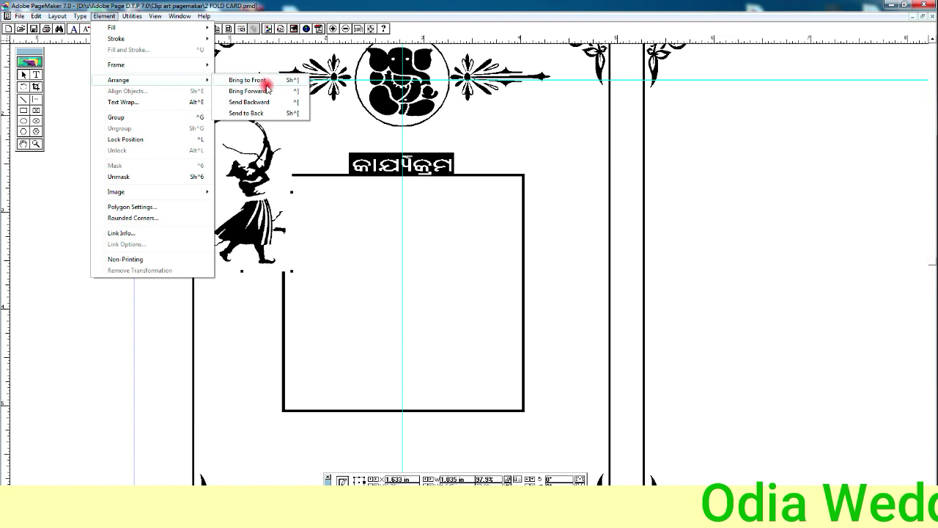
pyautogui.click(282, 81)
pyautogui.moveTo(251, 230); pyautogui.dragTo(542, 243)
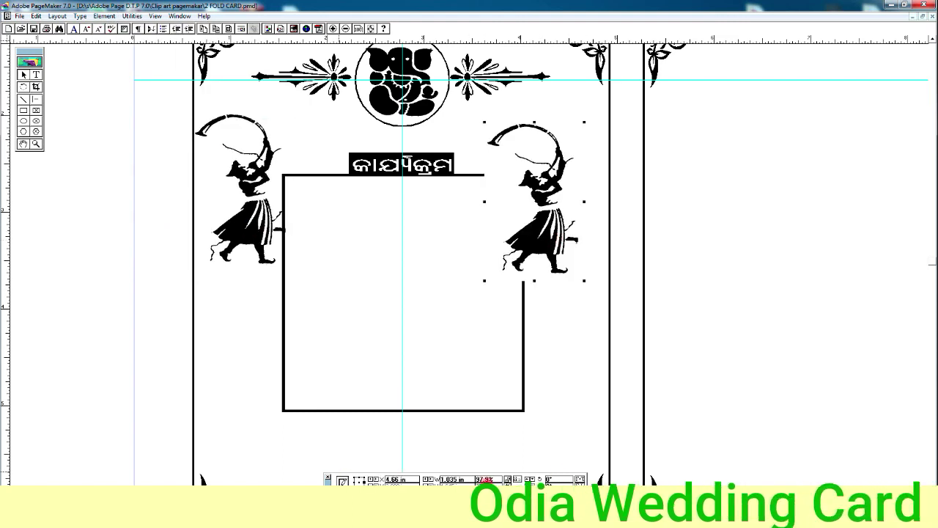
pyautogui.click(580, 479)
pyautogui.moveTo(631, 248); pyautogui.dragTo(561, 231)
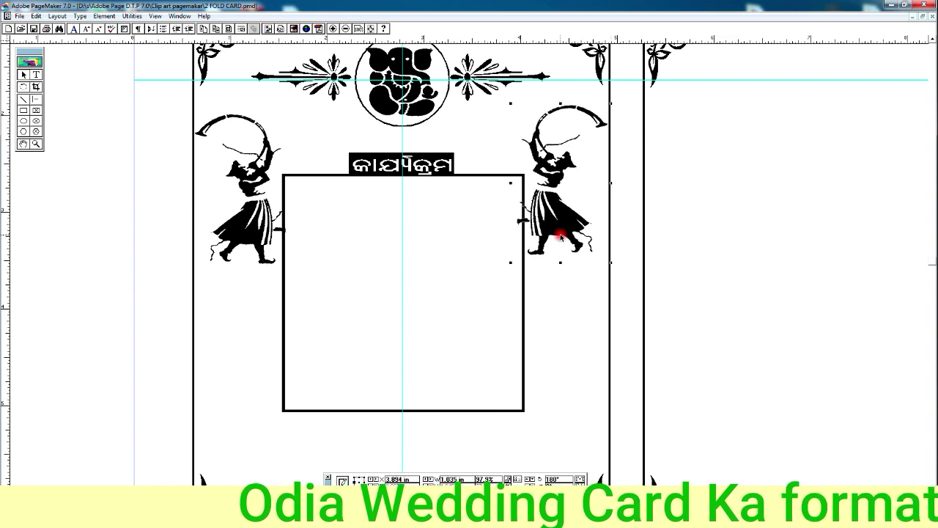
# Step: Put the Oriya wedding schedule text inside the box below the drummers
pyautogui.moveTo(578, 80)
pyautogui.mouseDown()
pyautogui.moveTo(561, 262)
pyautogui.moveTo(557, 245)
pyautogui.mouseUp()
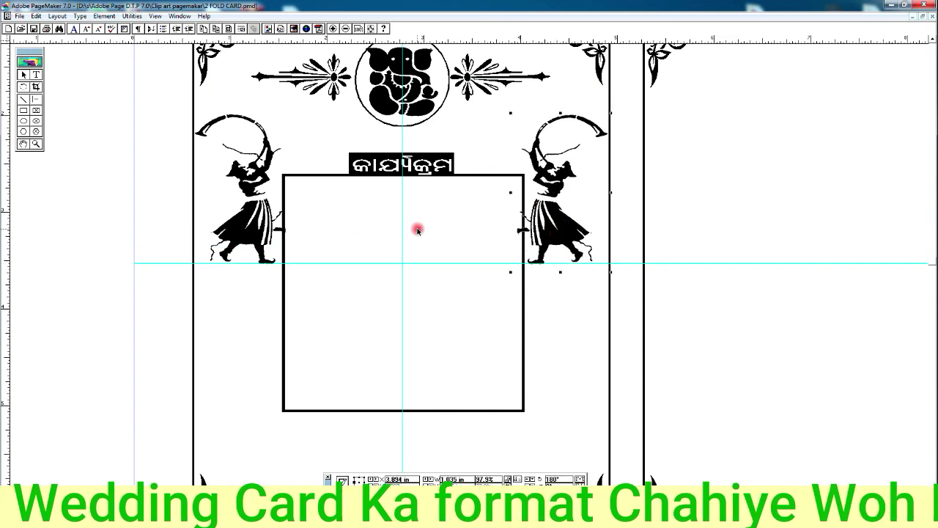
pyautogui.hotkey('ctrl', 'v')
pyautogui.moveTo(349, 283)
pyautogui.mouseDown()
pyautogui.moveTo(320, 203)
pyautogui.moveTo(429, 203)
pyautogui.moveTo(413, 220)
pyautogui.mouseUp()
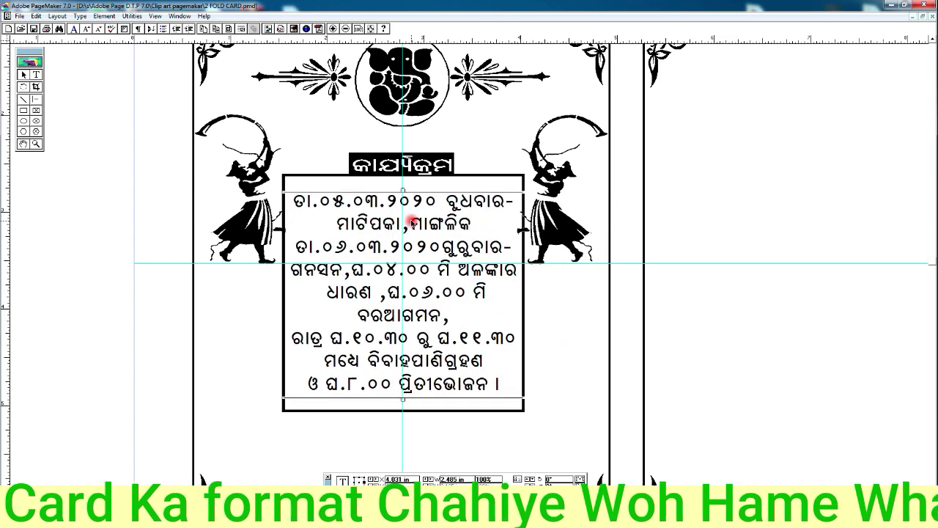
# Step: Place the dancing-couple clip-art beneath the schedule box
pyautogui.click(345, 28)
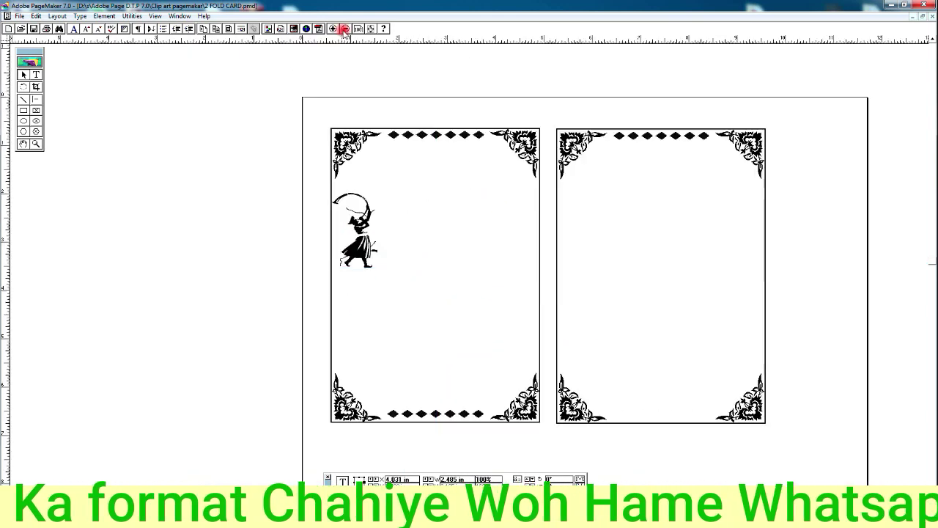
pyautogui.click(26, 144)
pyautogui.moveTo(375, 315); pyautogui.dragTo(247, 279)
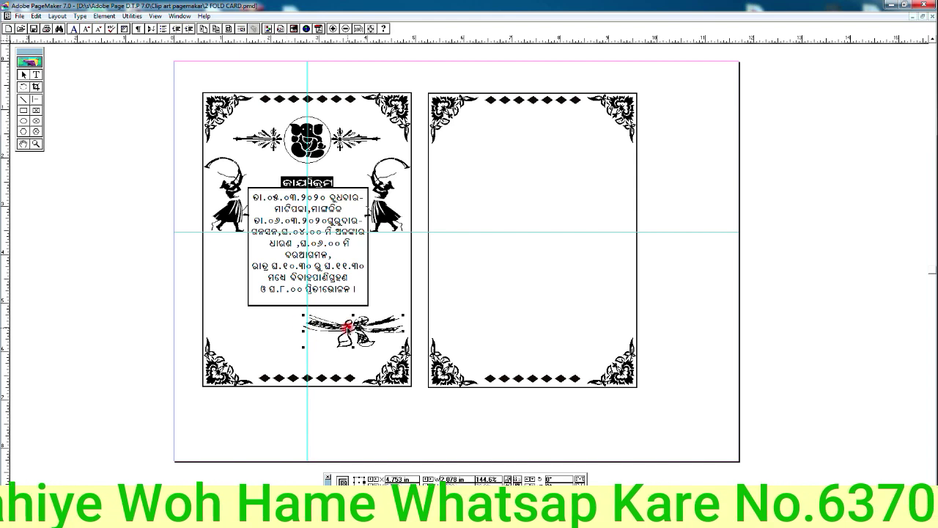
pyautogui.moveTo(286, 329); pyautogui.dragTo(315, 327)
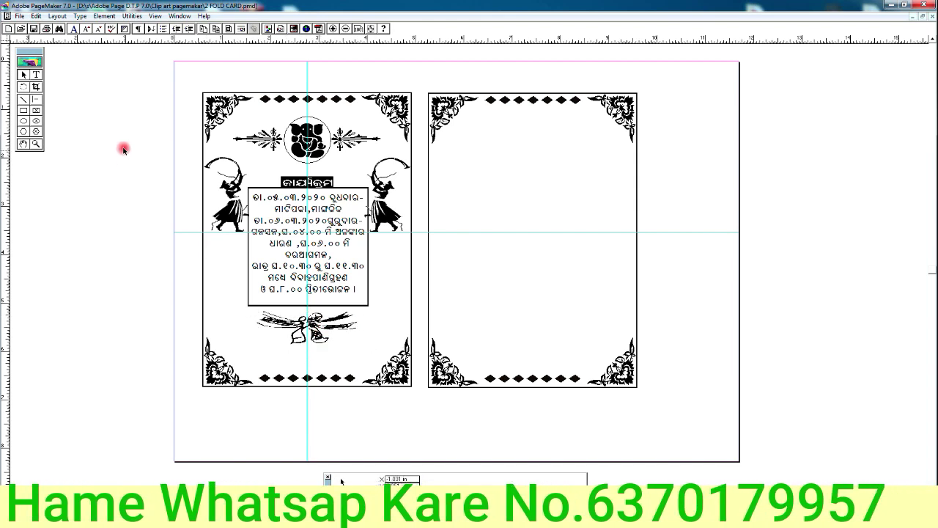
# Step: Select the left panel's central artwork and nudge it upward
pyautogui.moveTo(128, 114); pyautogui.dragTo(443, 348)
pyautogui.press('Up')
pyautogui.press('Up')
pyautogui.press('Up')
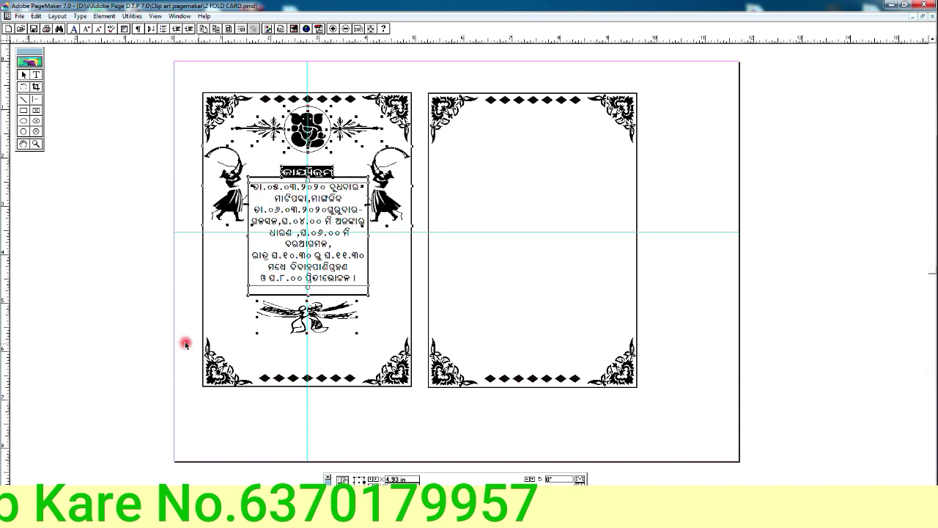
pyautogui.moveTo(132, 144)
pyautogui.mouseDown()
pyautogui.moveTo(338, 299)
pyautogui.moveTo(443, 340)
pyautogui.mouseUp()
pyautogui.press('Up')
pyautogui.press('Up')
pyautogui.press('Up')
pyautogui.press('Up')
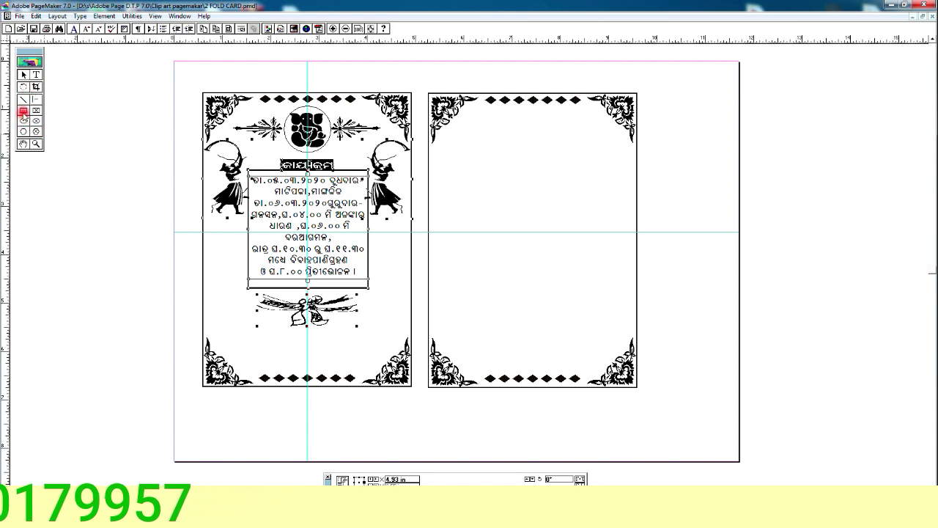
# Step: Draw a footer rectangle near the left panel's bottom with a solid black shadow sent to back
pyautogui.click(24, 110)
pyautogui.moveTo(241, 333); pyautogui.dragTo(375, 366)
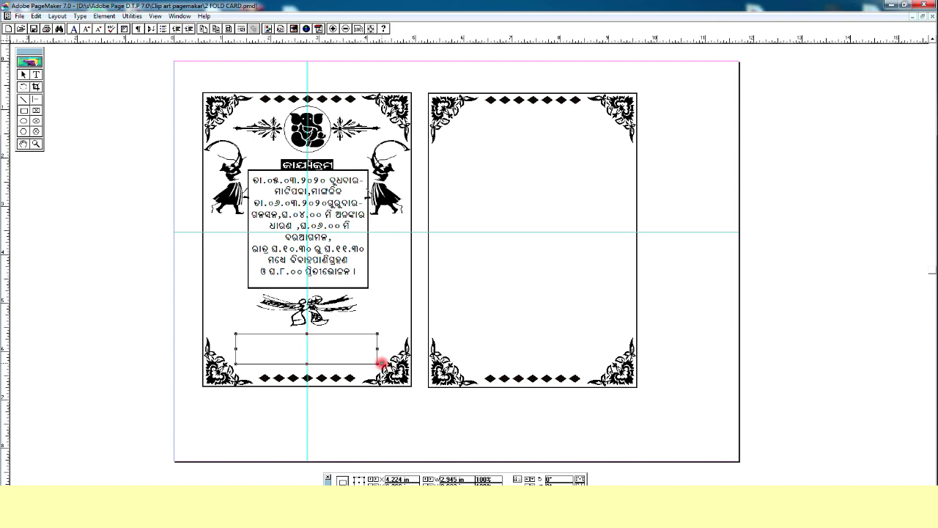
pyautogui.click(36, 16)
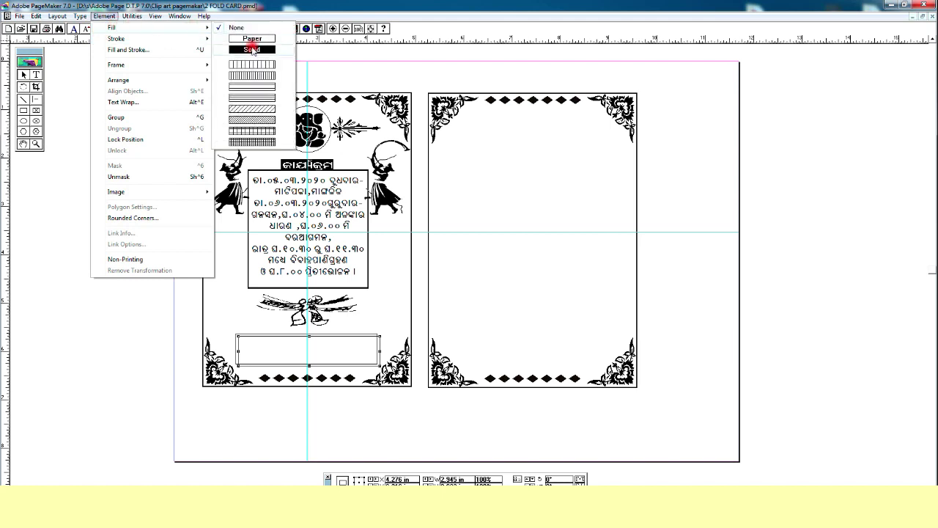
pyautogui.moveTo(112, 27)
pyautogui.click(286, 50)
pyautogui.click(104, 17)
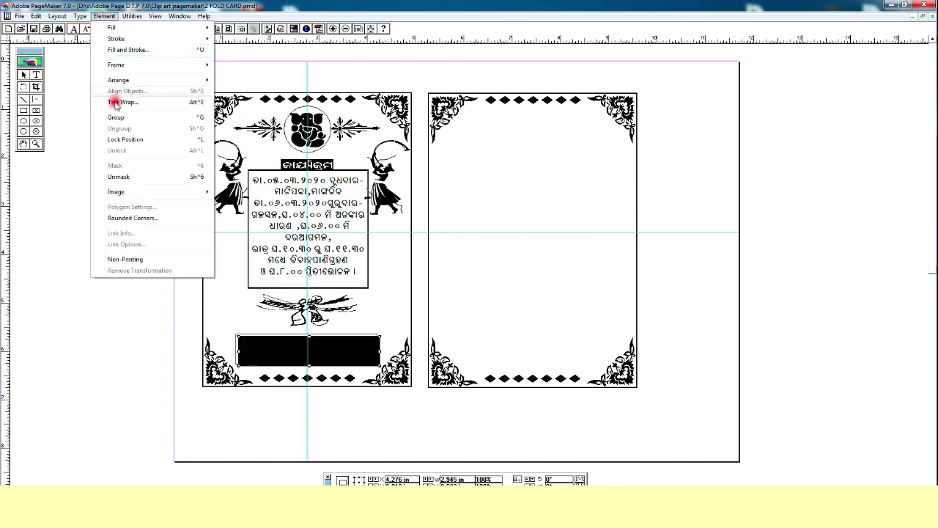
pyautogui.click(249, 113)
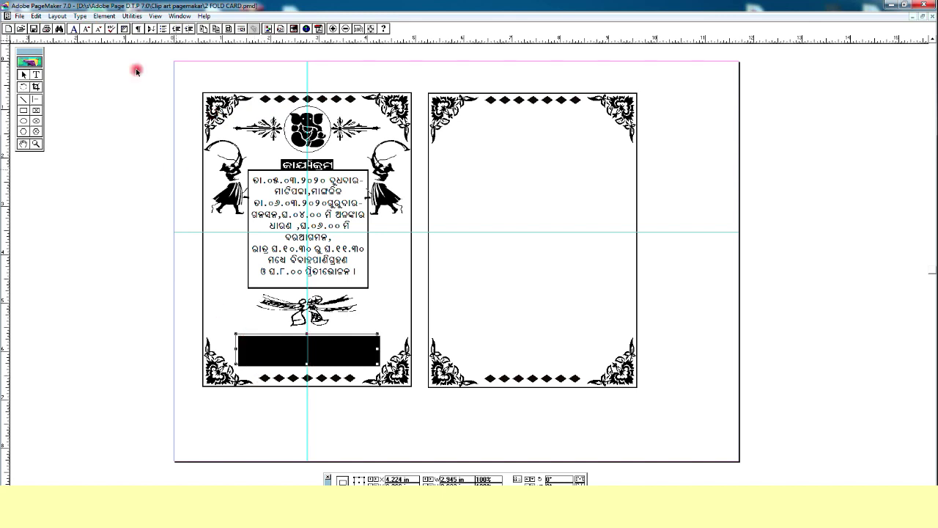
# Step: Set the front footer box's fill to None and place the Oriya closing line inside
pyautogui.click(101, 16)
pyautogui.click(258, 27)
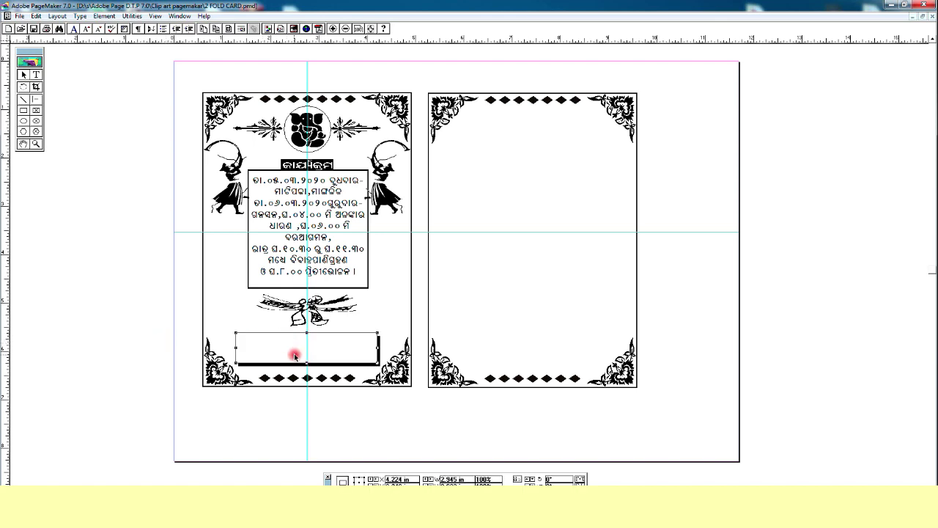
pyautogui.moveTo(307, 346); pyautogui.dragTo(306, 351)
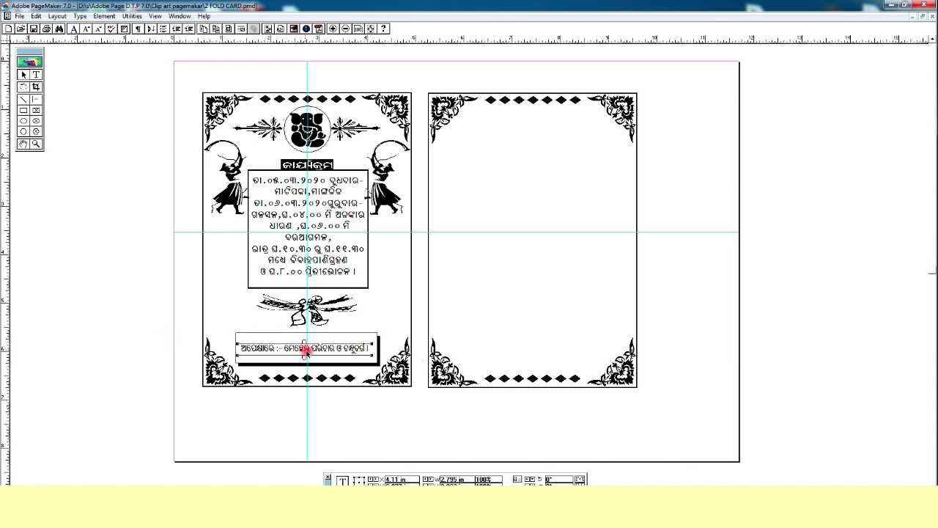
pyautogui.click(326, 400)
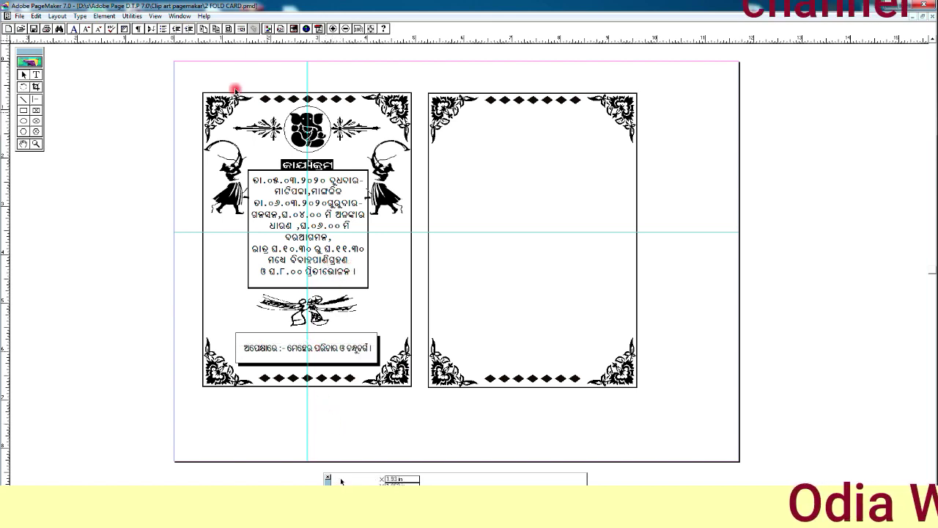
# Step: Centre the Odia invocation heading atop the right panel using a vertical guide
pyautogui.click(35, 143)
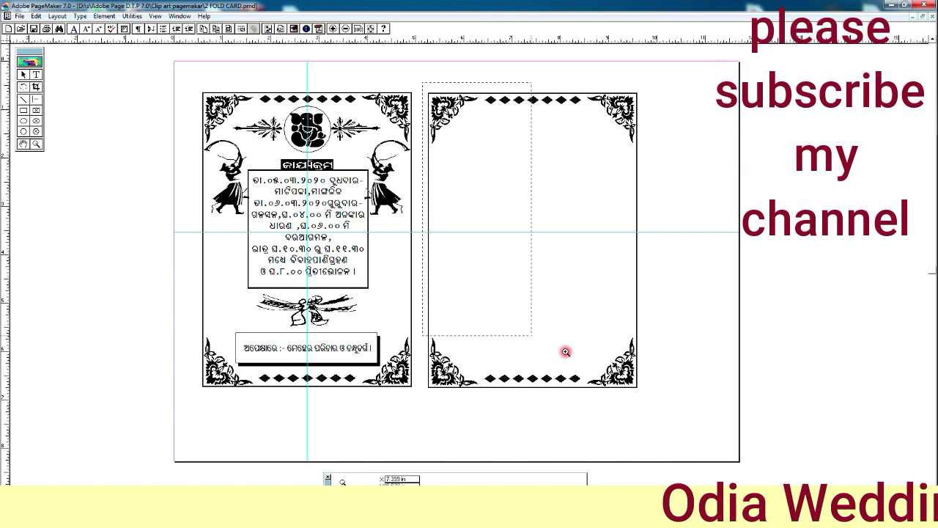
pyautogui.click(648, 395)
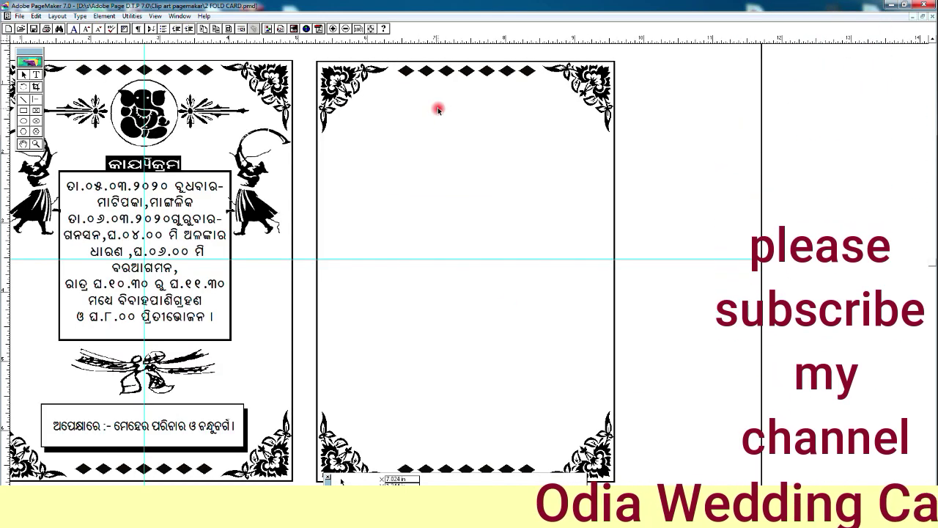
pyautogui.hotkey('ctrl', 'v')
pyautogui.moveTo(539, 100); pyautogui.dragTo(473, 83)
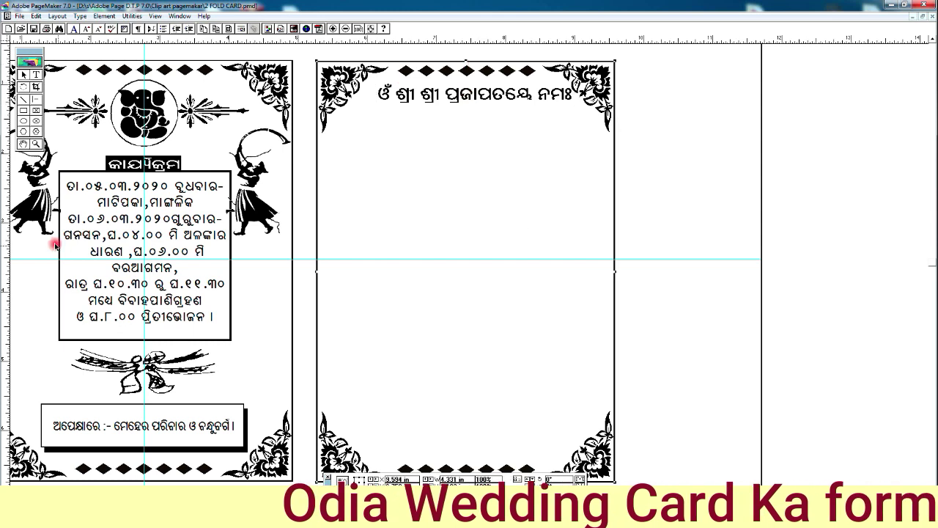
pyautogui.moveTo(145, 348); pyautogui.dragTo(467, 376)
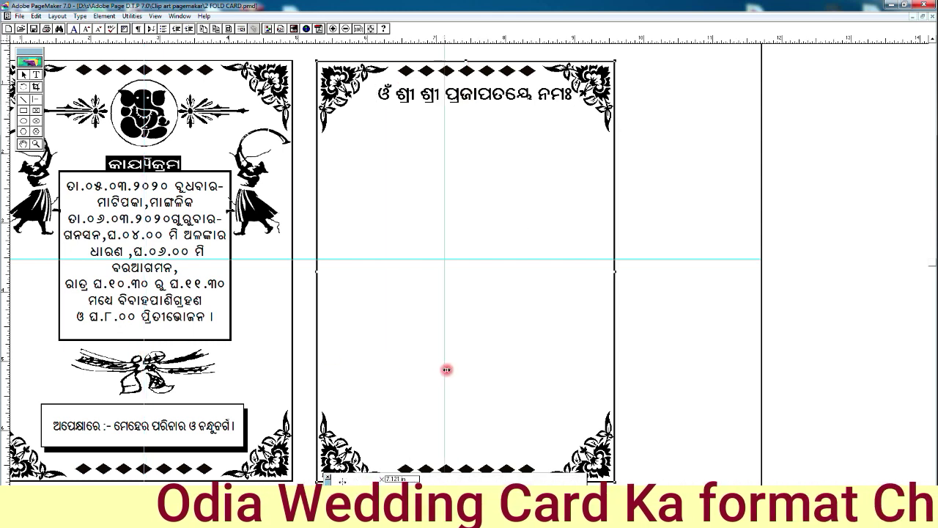
pyautogui.click(491, 99)
pyautogui.press('Left')
pyautogui.press('Left')
pyautogui.press('Left')
pyautogui.press('Left')
pyautogui.press('Left')
pyautogui.press('Left')
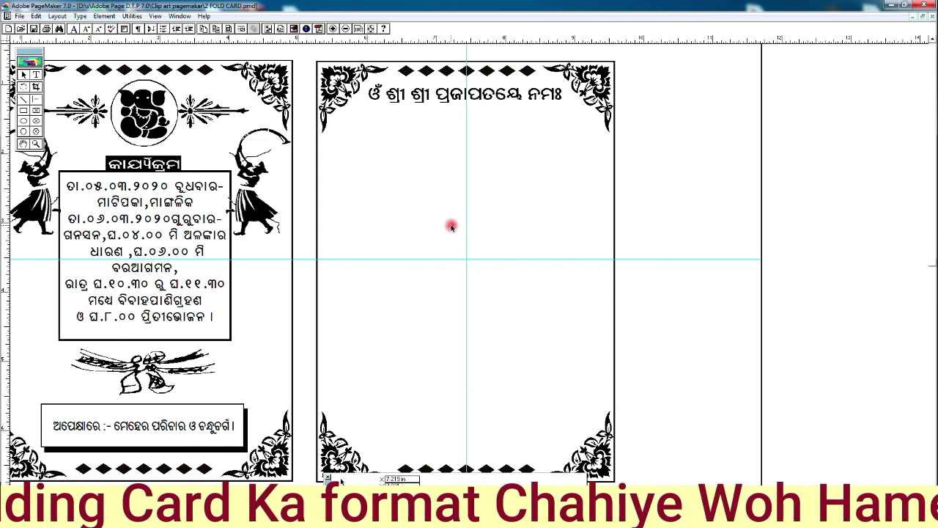
pyautogui.hotkey('ctrl', 'v')
# Step: Position the invitation text in the right panel with the sender block beneath it
pyautogui.moveTo(539, 189); pyautogui.dragTo(463, 187)
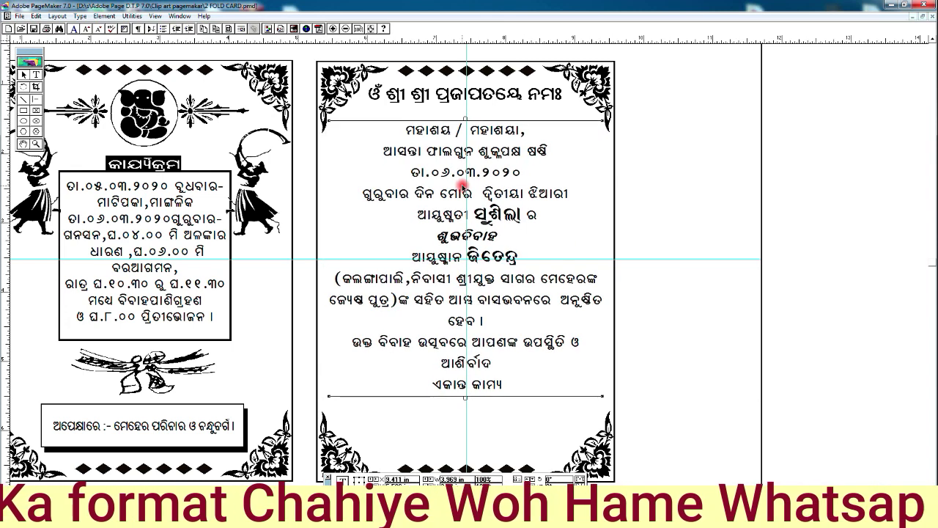
pyautogui.press('Up')
pyautogui.press('Up')
pyautogui.press('Up')
pyautogui.press('Up')
pyautogui.press('Up')
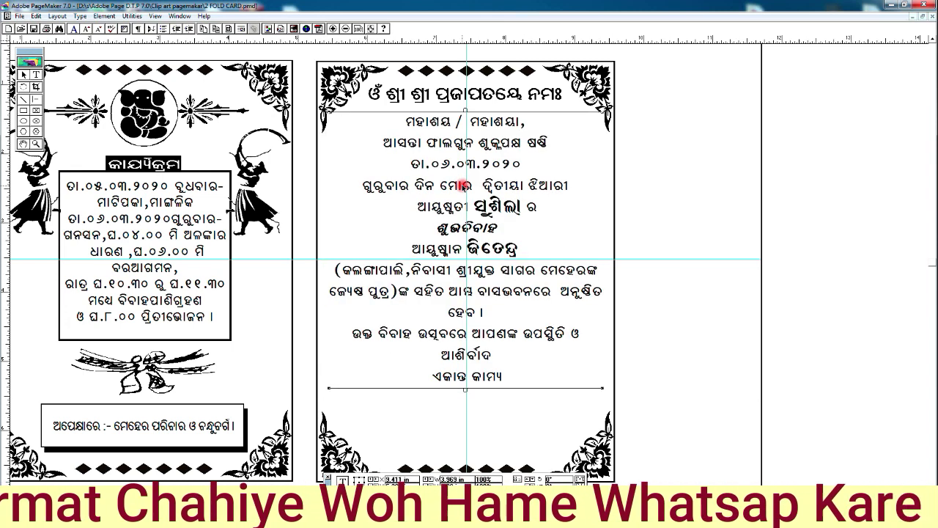
pyautogui.hotkey('ctrl', 'v')
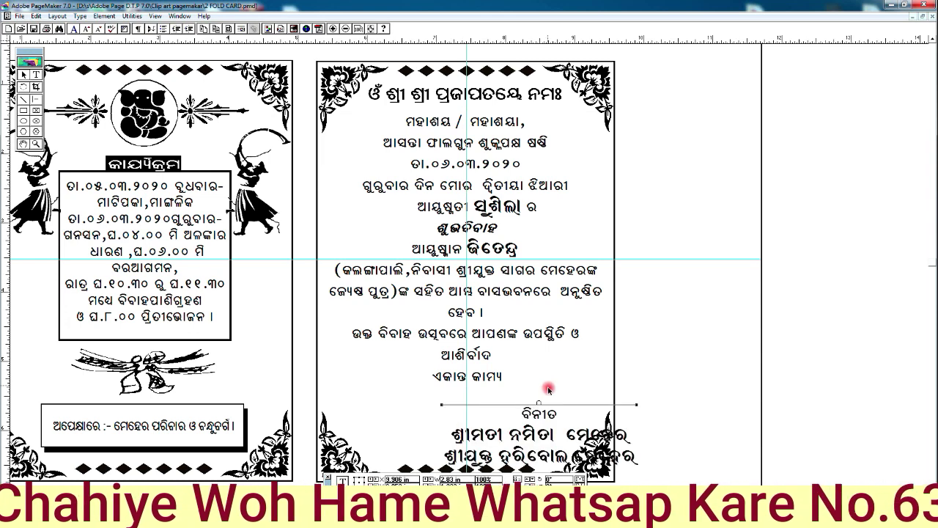
pyautogui.moveTo(481, 425); pyautogui.dragTo(448, 420)
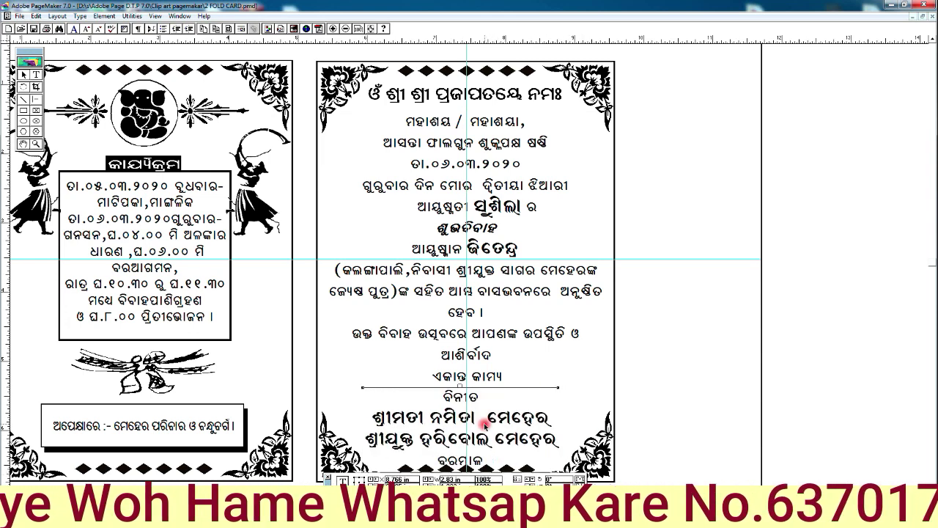
pyautogui.press('Right')
pyautogui.press('Right')
pyautogui.press('Right')
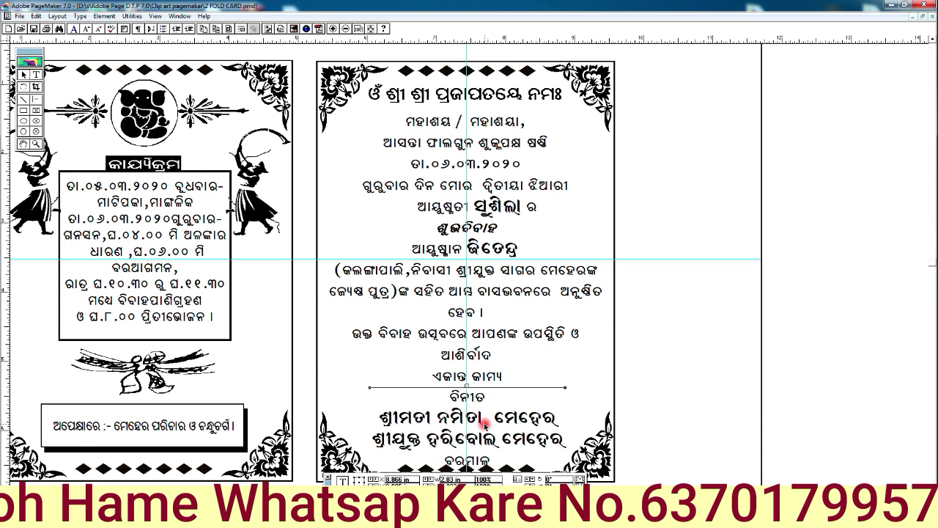
# Step: Select the invocation heading, undo the last change, and paste the kalash pot clip-art
pyautogui.click(484, 96)
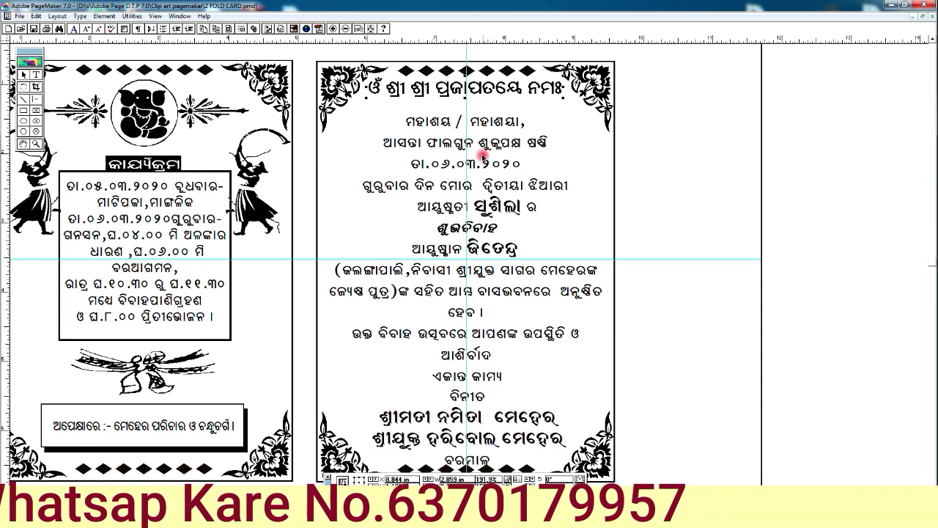
pyautogui.hotkey('ctrl', 'z')
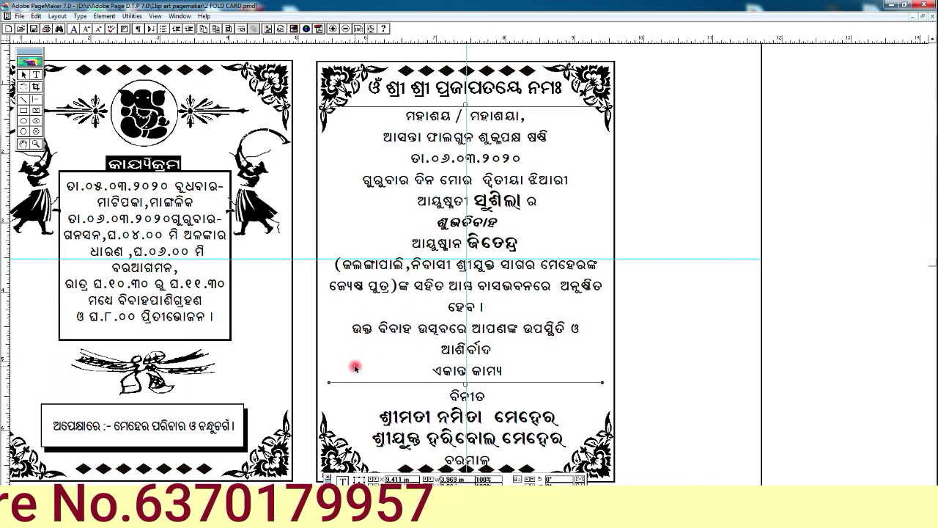
pyautogui.hotkey('ctrl', 'v')
# Step: Place kalash pot clip-art on both sides of the closing lines
pyautogui.moveTo(440, 387); pyautogui.dragTo(373, 377)
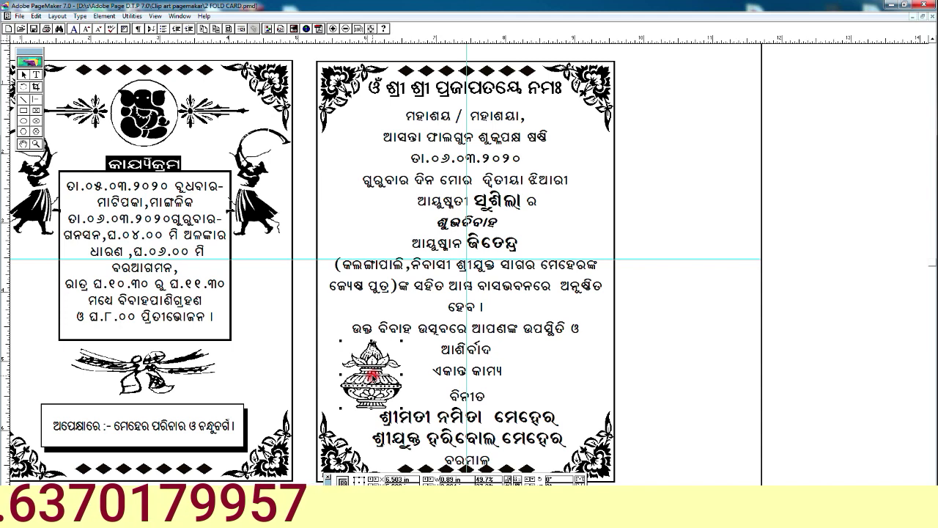
pyautogui.moveTo(394, 386); pyautogui.dragTo(566, 382)
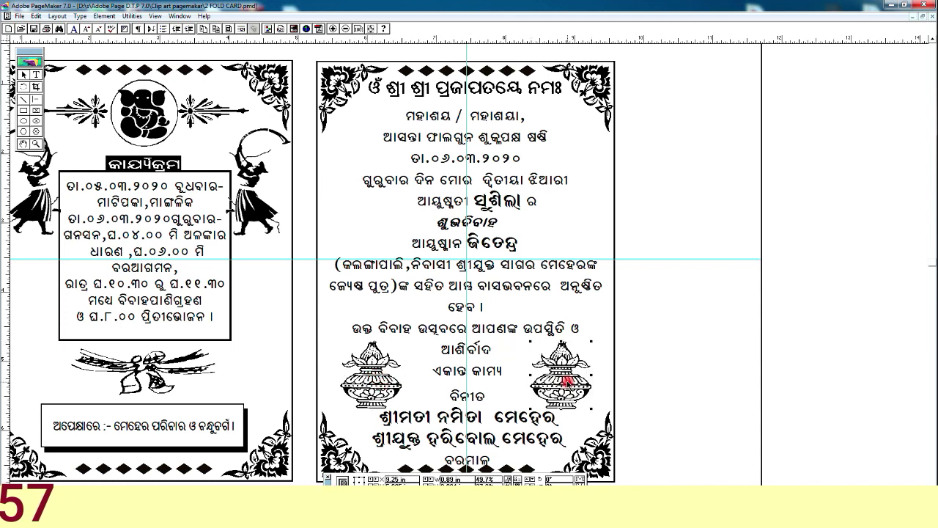
pyautogui.click(344, 218)
# Step: Add a drummer clip-art at the right panel's left edge and a mirrored copy at its right edge
pyautogui.hotkey('ctrl', 'v')
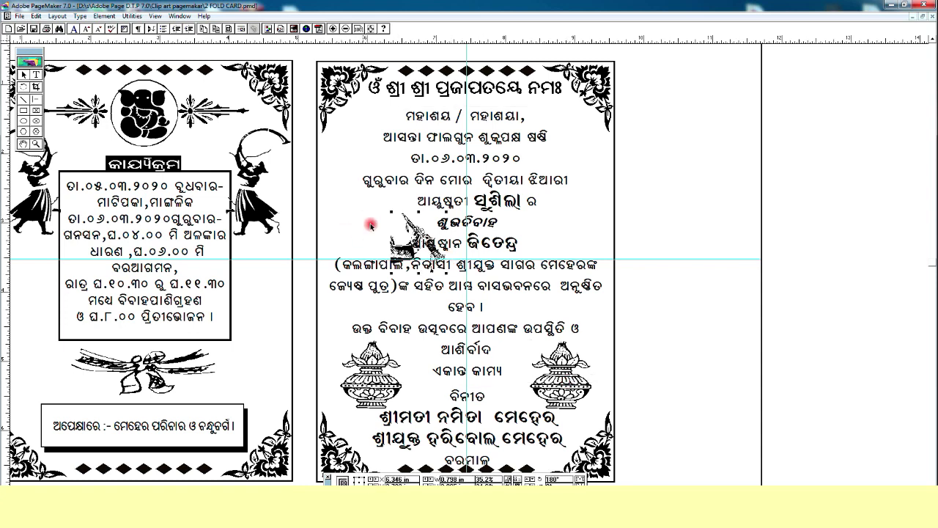
pyautogui.moveTo(342, 212); pyautogui.dragTo(342, 212)
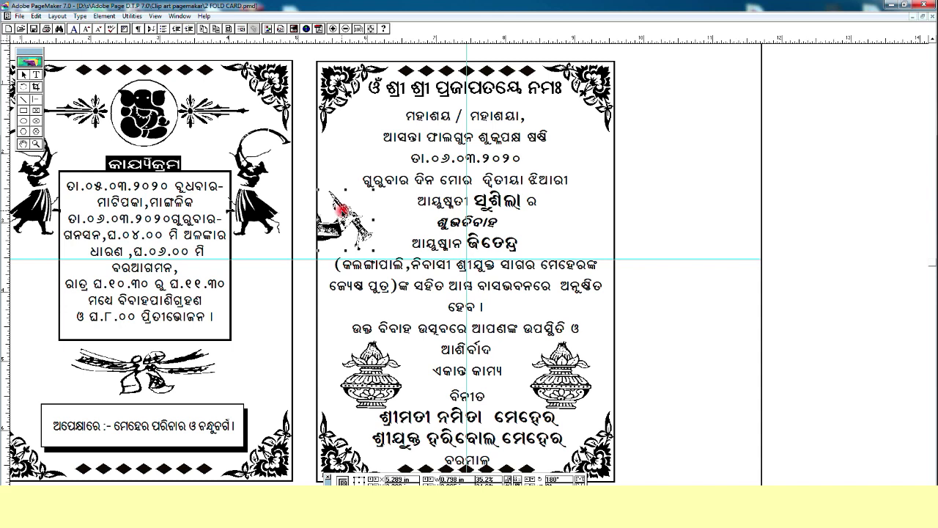
pyautogui.rightClick(353, 214)
pyautogui.click(372, 232)
pyautogui.moveTo(561, 217); pyautogui.dragTo(561, 218)
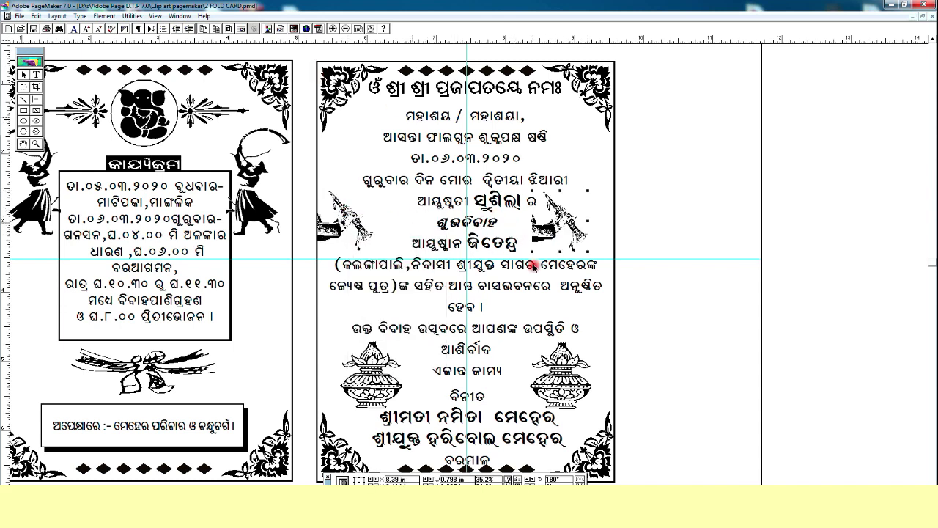
pyautogui.click(578, 479)
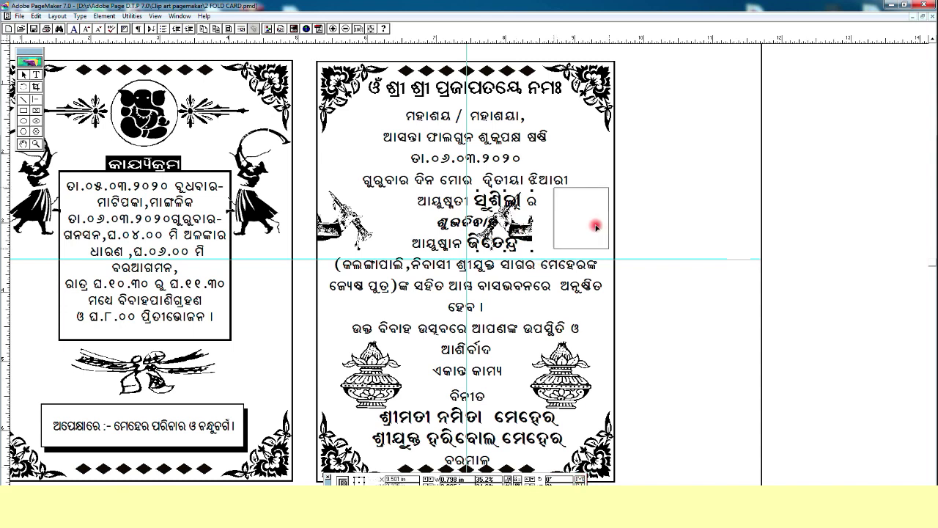
pyautogui.moveTo(598, 223); pyautogui.dragTo(599, 223)
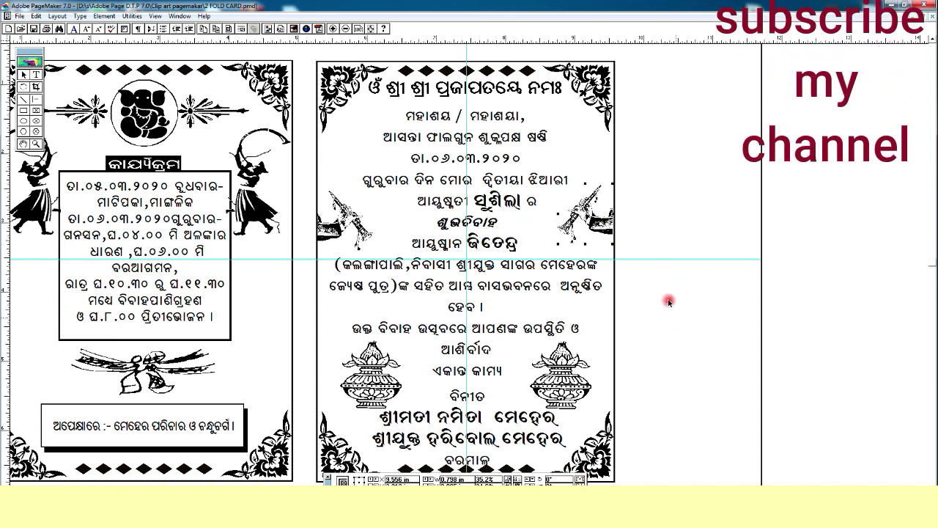
pyautogui.hotkey('ctrl', '0')
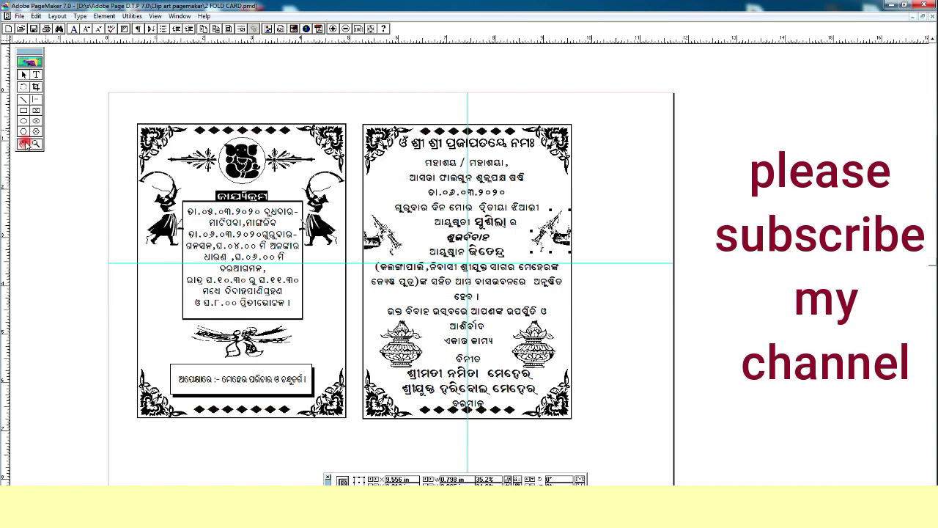
pyautogui.moveTo(329, 285); pyautogui.dragTo(324, 302)
pyautogui.click(35, 144)
pyautogui.moveTo(213, 99)
pyautogui.mouseDown()
pyautogui.moveTo(551, 378)
pyautogui.moveTo(681, 429)
pyautogui.mouseUp()
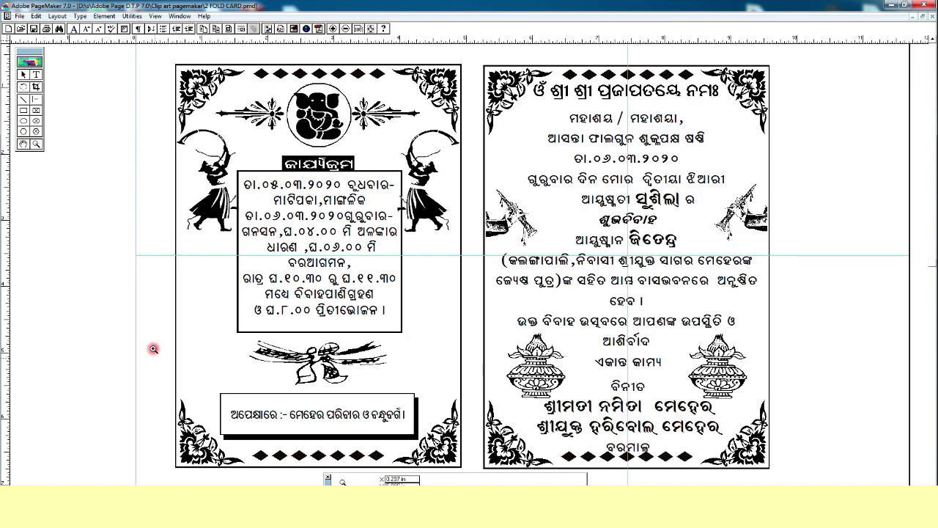